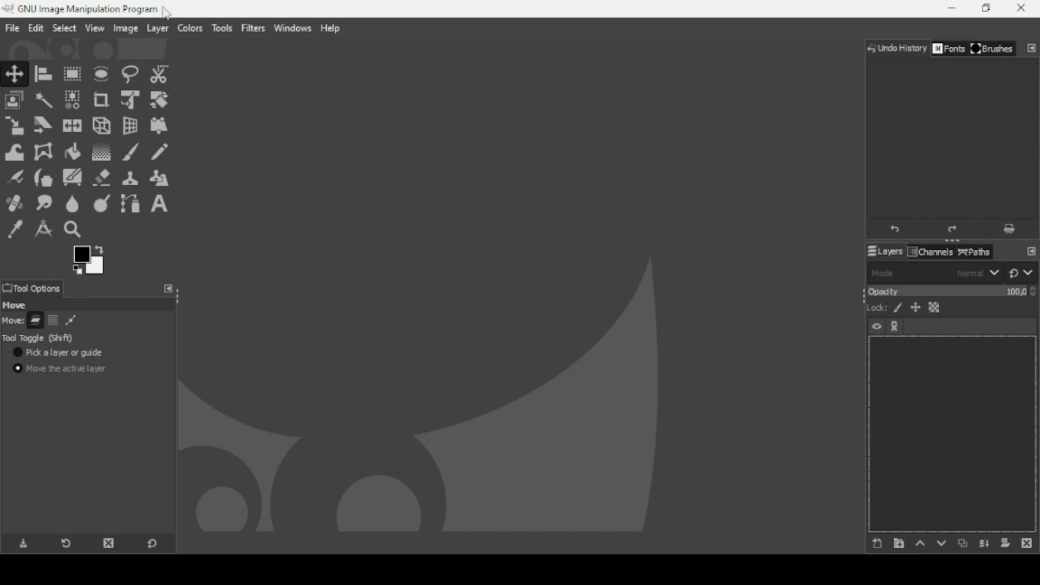
Step: Create a new 1920×1080 px image with a white Background layer
click(13, 27)
click(24, 54)
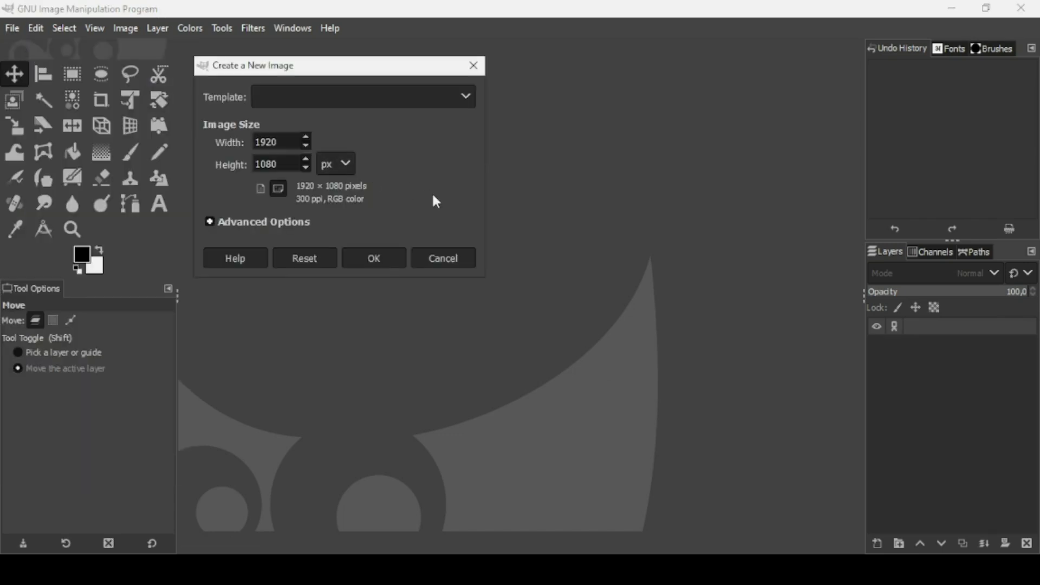
click(375, 261)
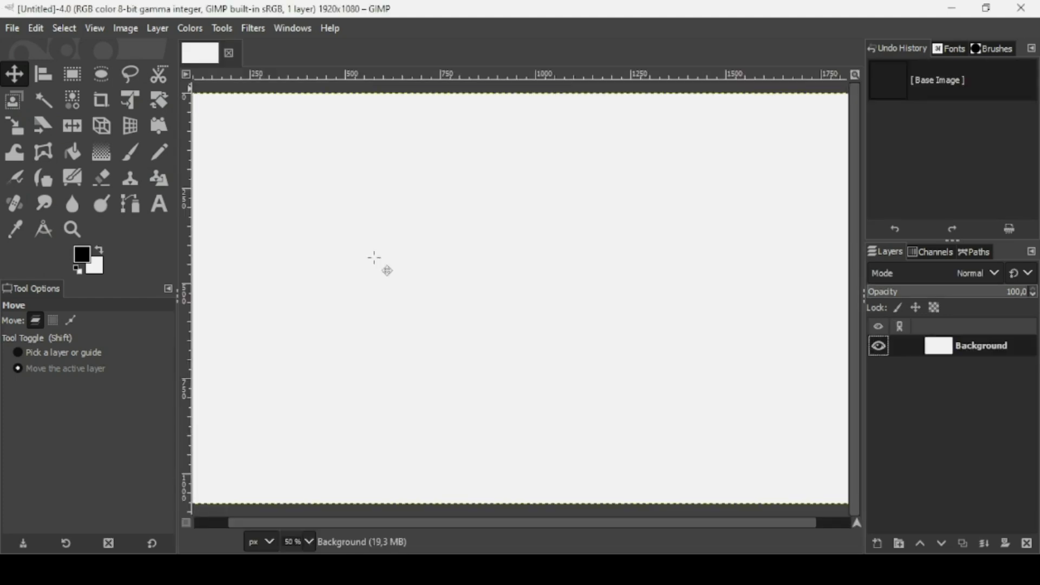
Step: Fit the canvas in view and type the word TEXT with the Text tool
key(minus)
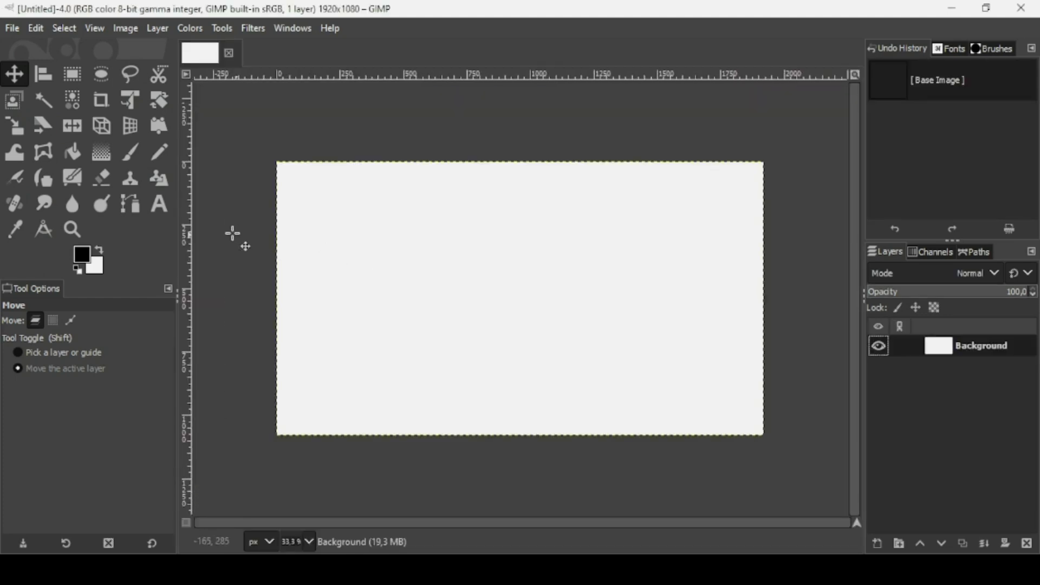
click(172, 204)
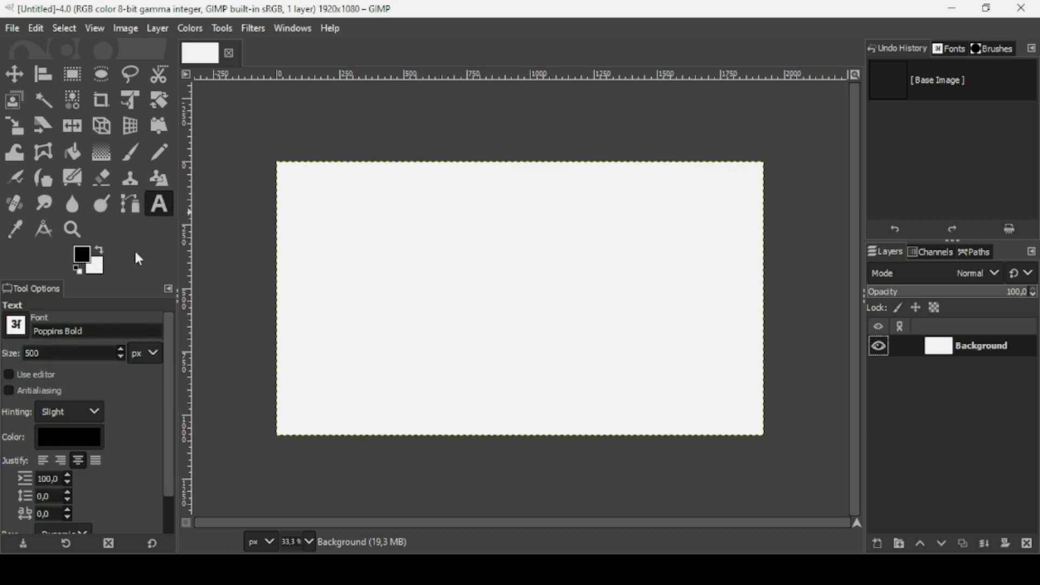
click(382, 271)
text(T)
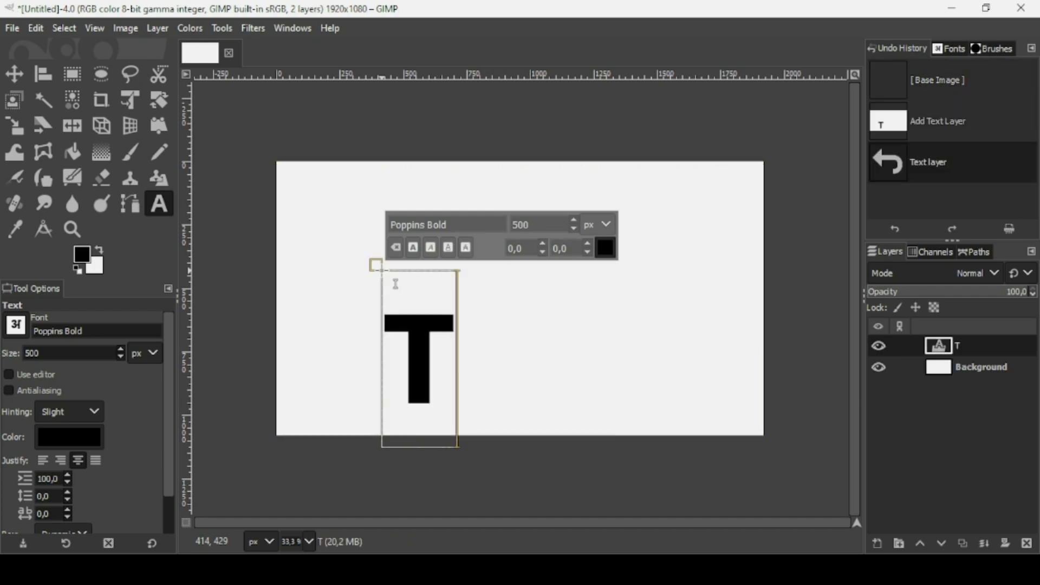
text(EXT)
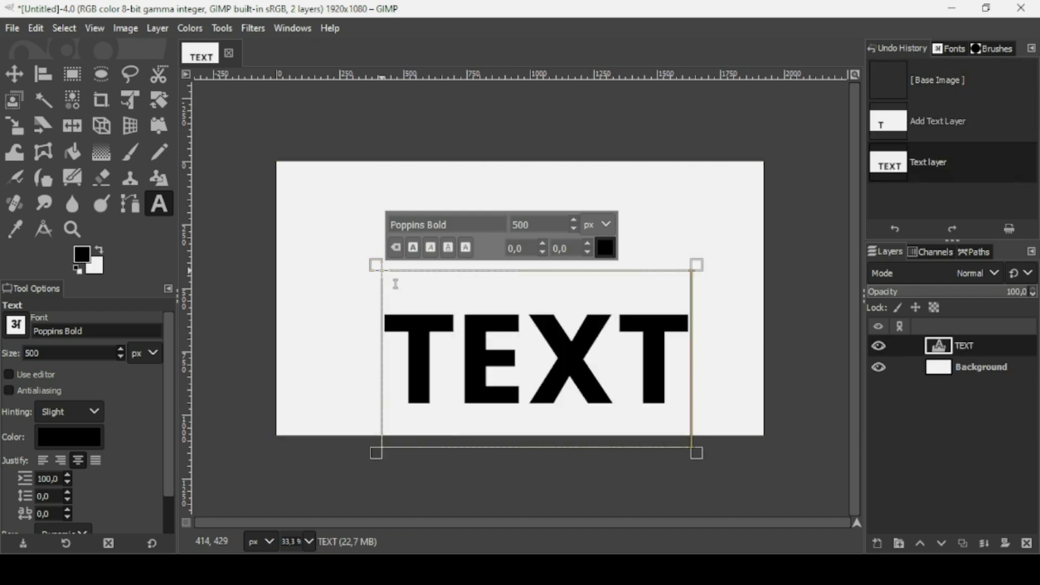
Step: Select the text and set its font size to 600 px
key(ctrl+a)
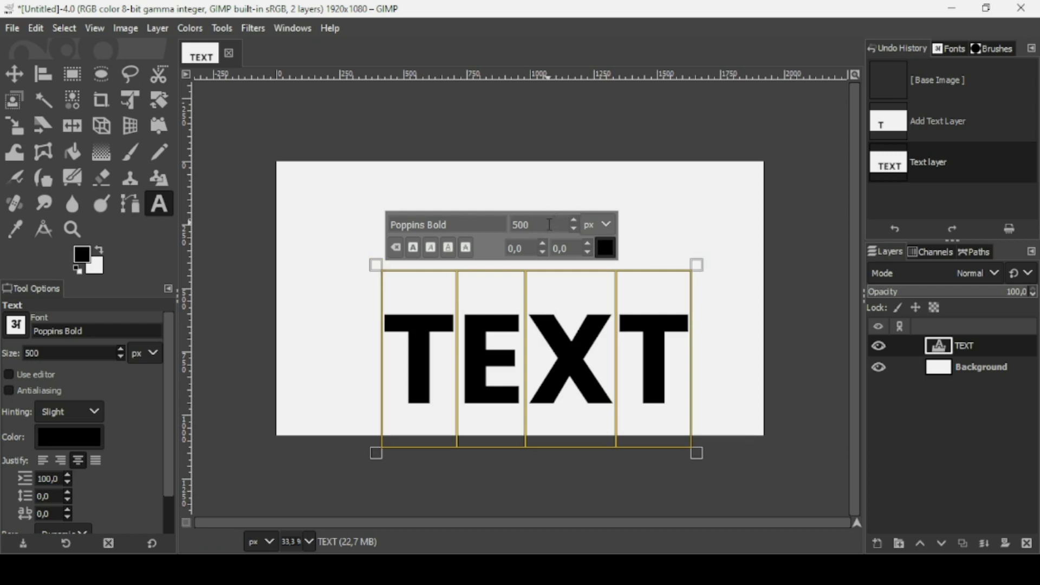
double_click(549, 224)
text(600)
key(BackSpace)
key(BackSpace)
text(50)
key(Return)
key(ctrl+a)
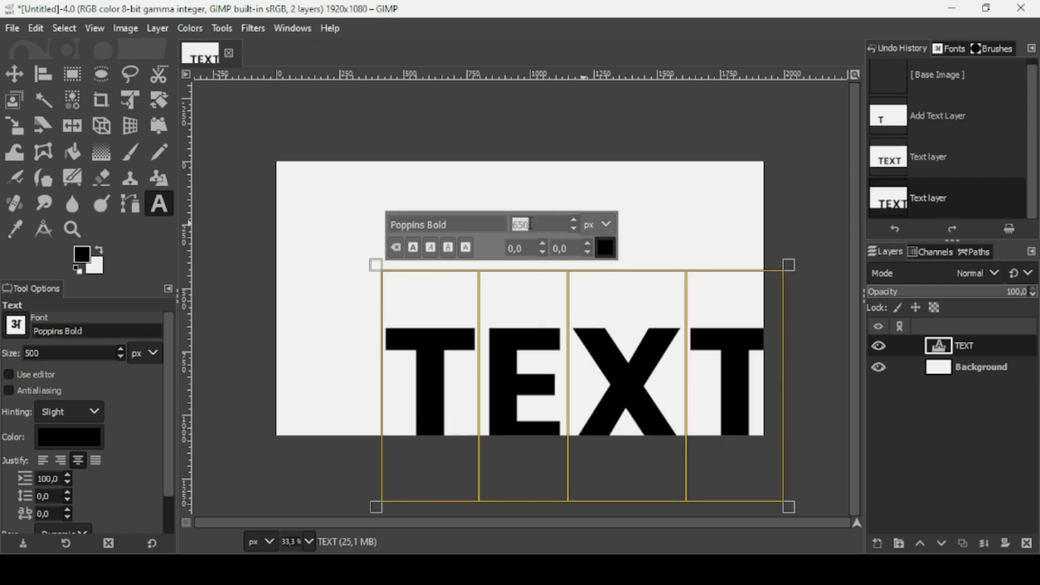
text(600)
key(Return)
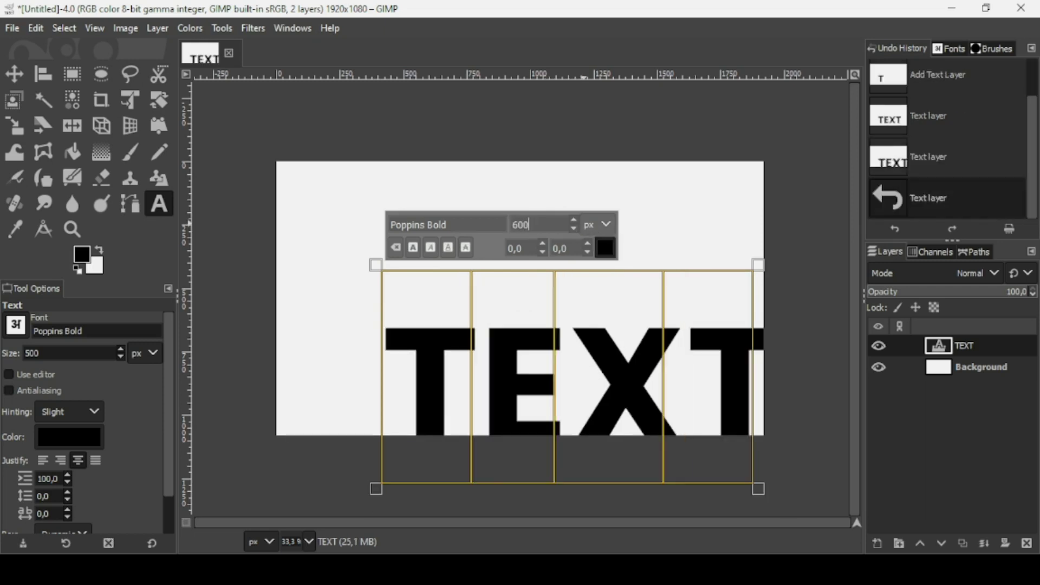
Step: Align the TEXT layer to the image's horizontal centre and vertical middle with the Align tool
click(43, 74)
click(648, 351)
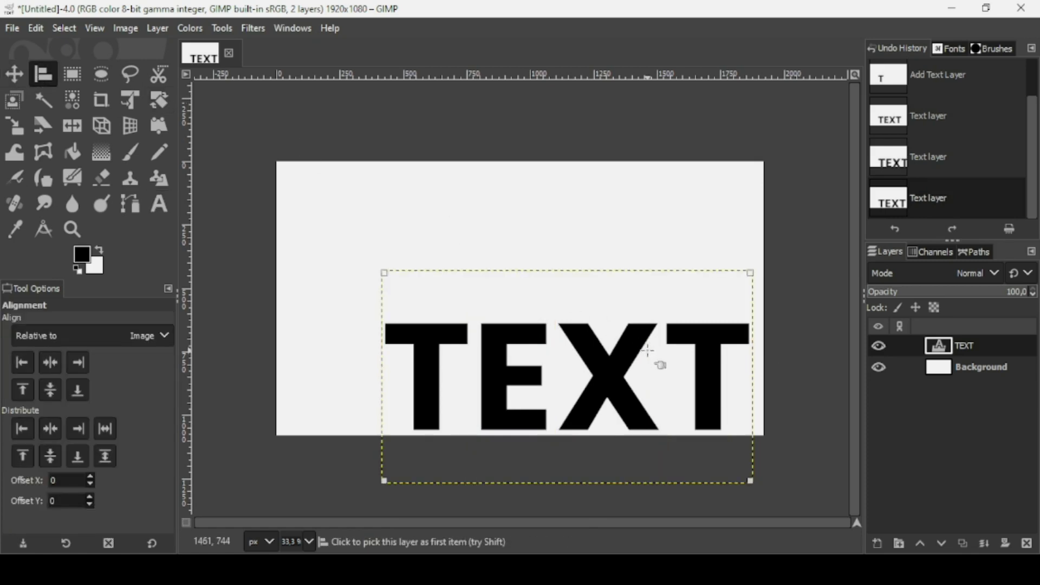
click(51, 362)
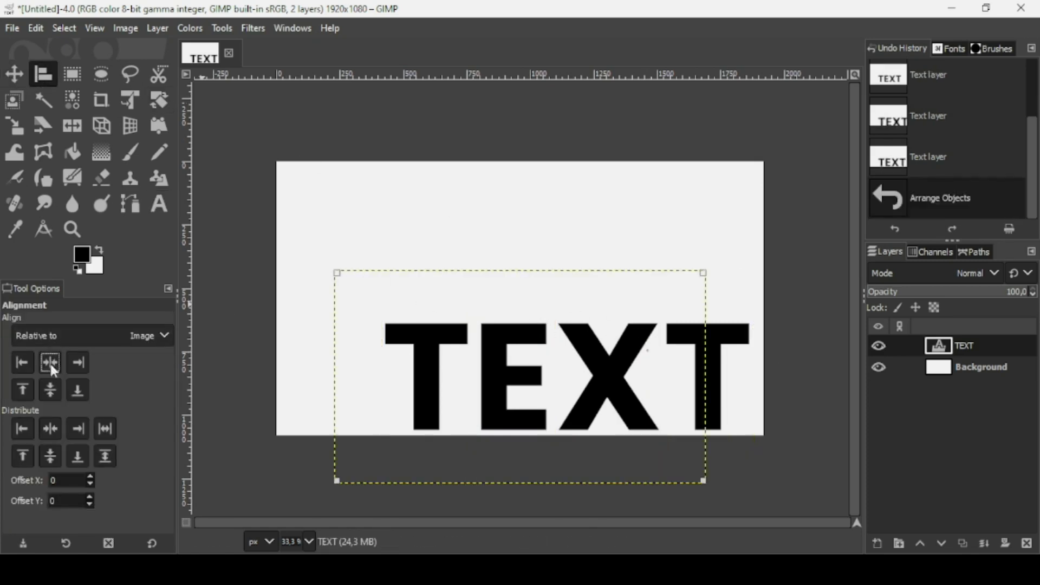
click(50, 391)
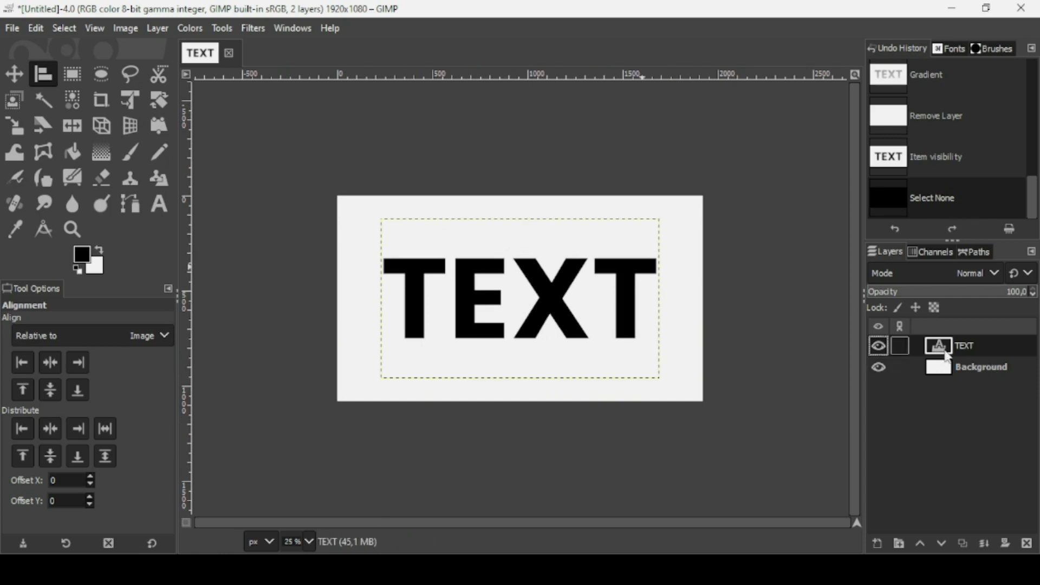
Step: Make an Alpha to Selection of TEXT, hide that layer, and add a transparent layer
right_click(945, 355)
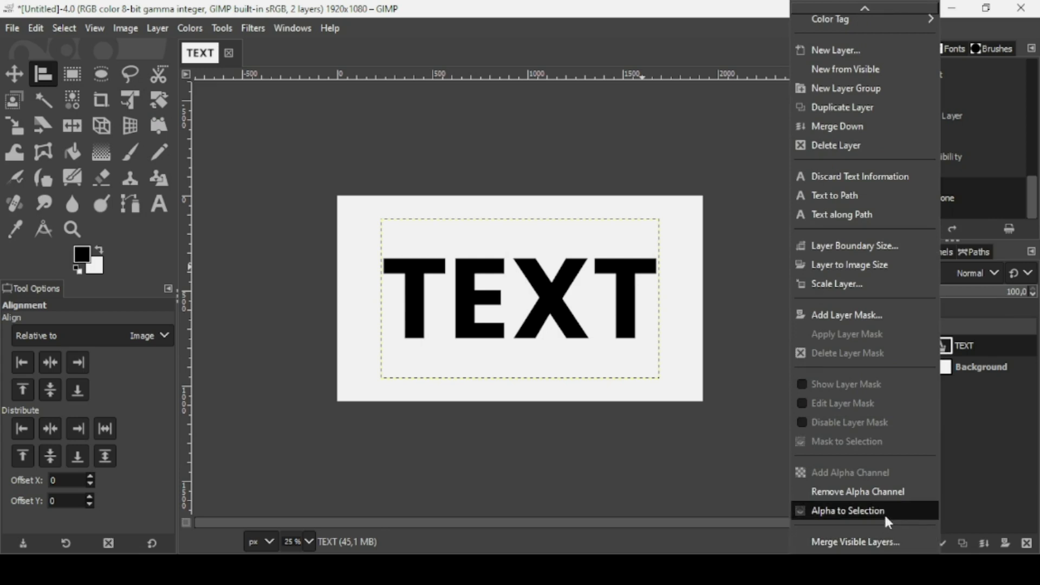
click(884, 513)
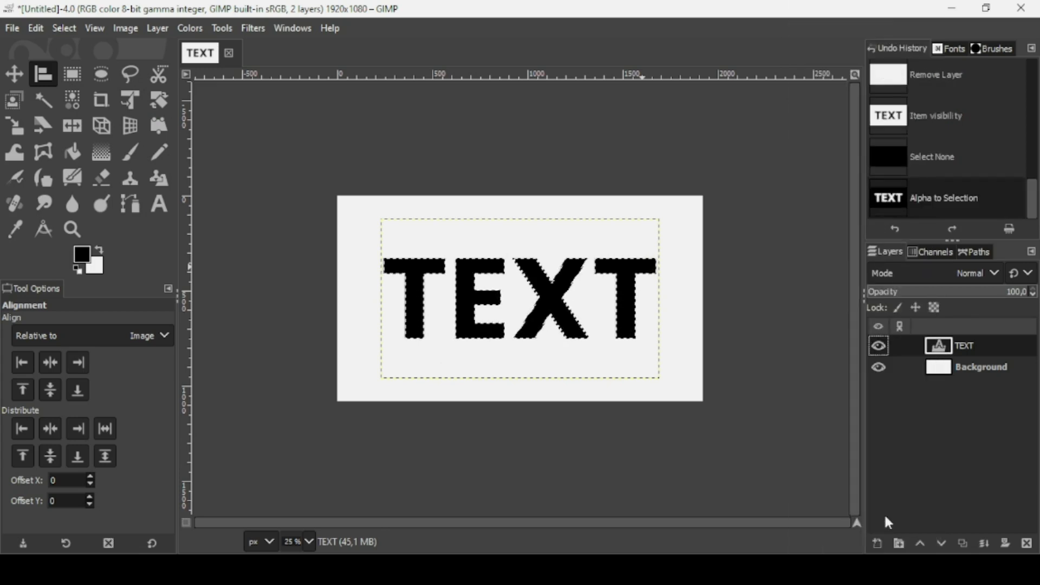
click(880, 346)
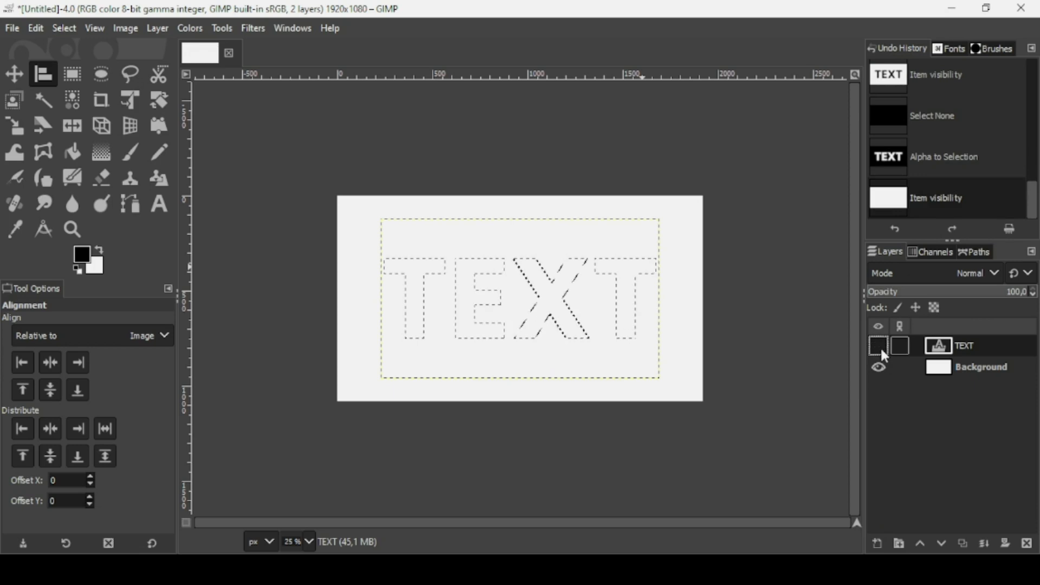
click(878, 544)
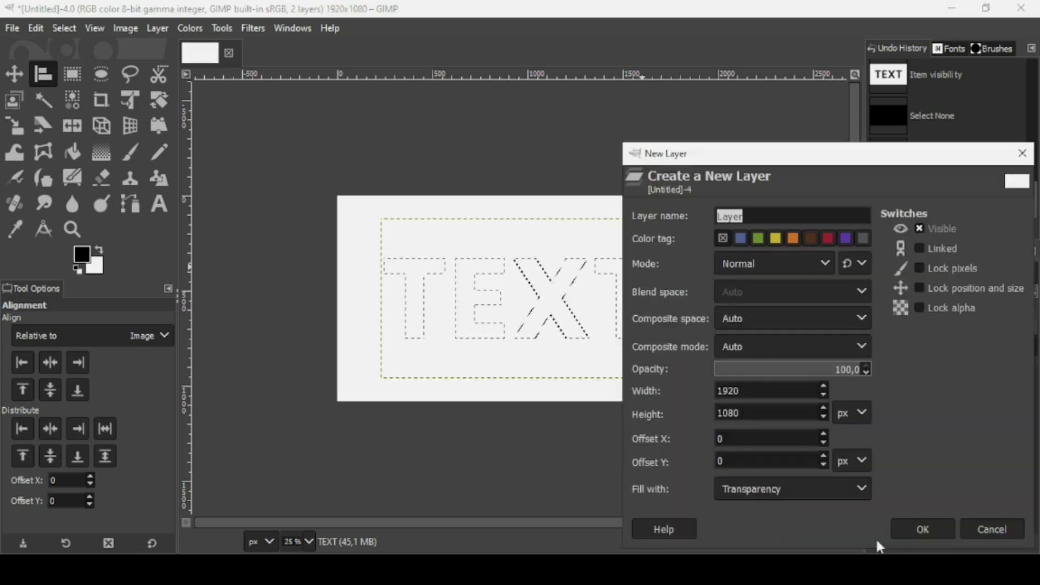
click(916, 528)
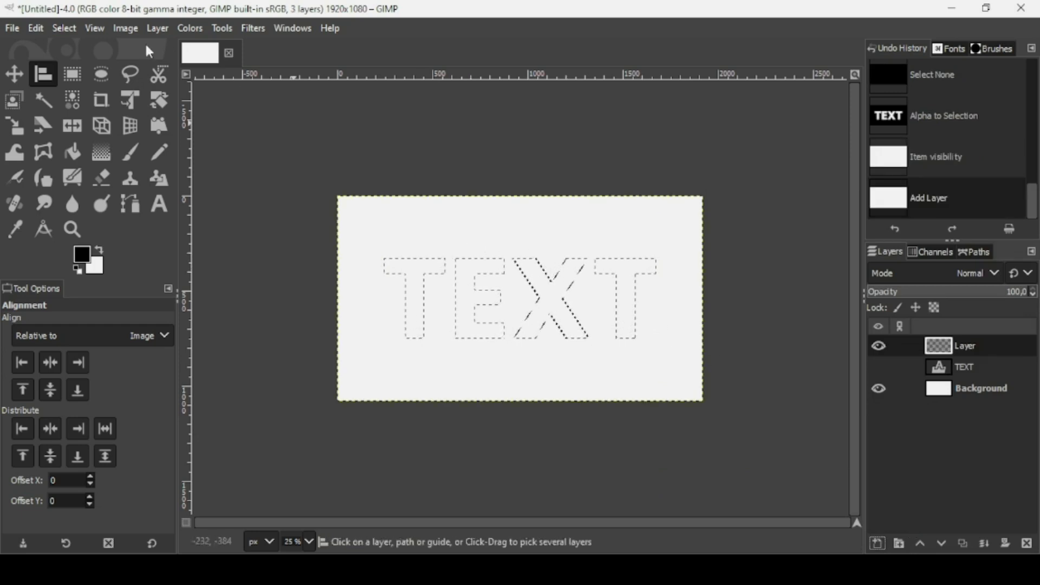
Step: Feather the letter-shaped selection by 2 px
click(70, 31)
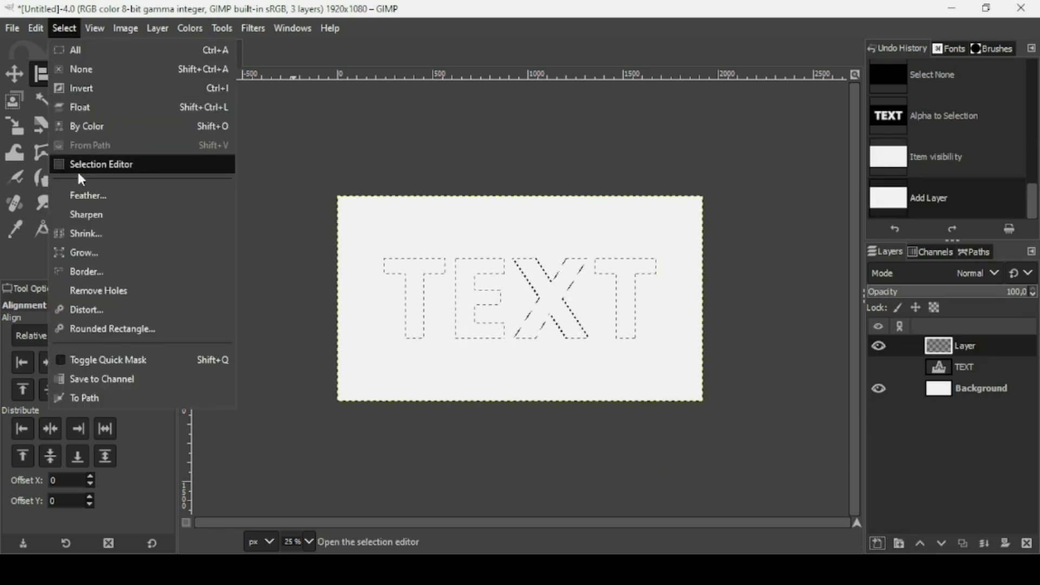
click(77, 194)
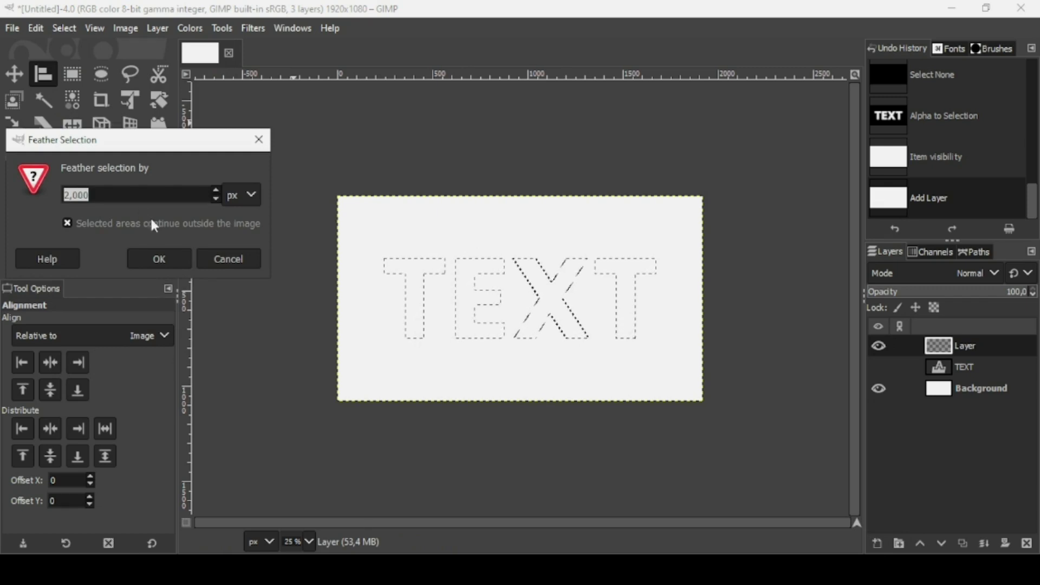
click(181, 254)
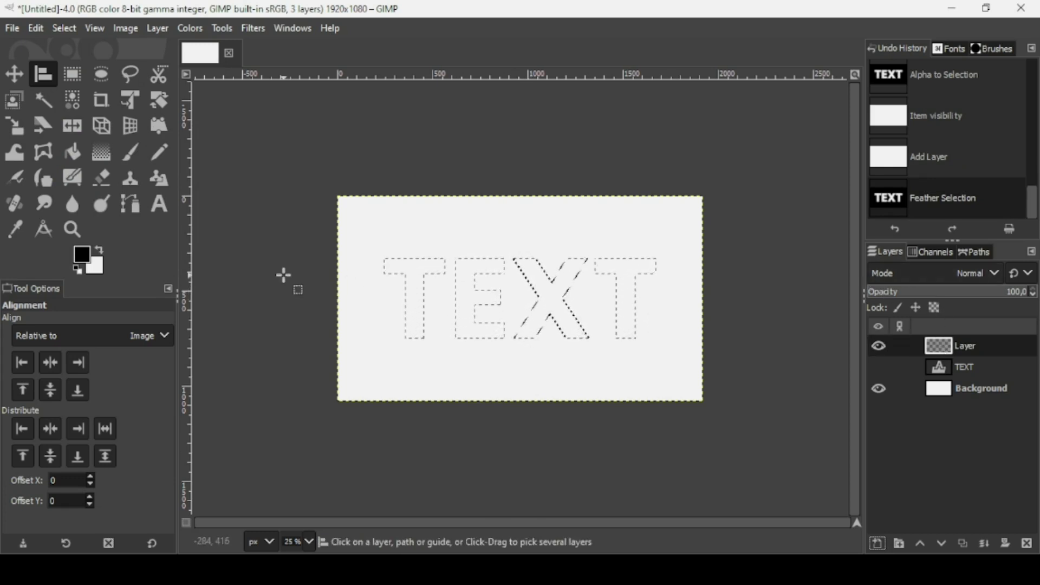
Step: Pick the Gradient tool with foreground 434343 and background bebebe
click(106, 155)
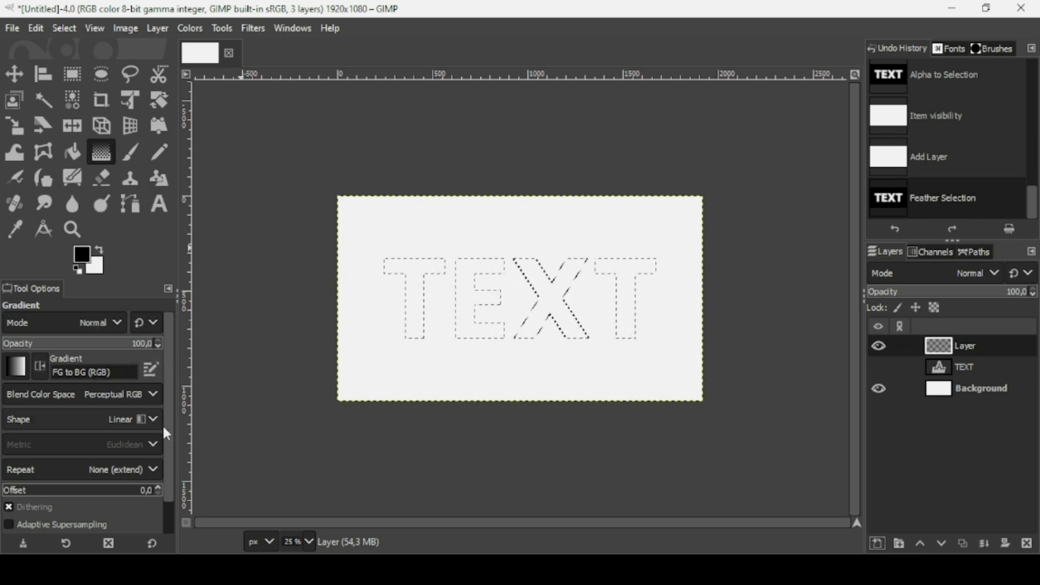
click(86, 260)
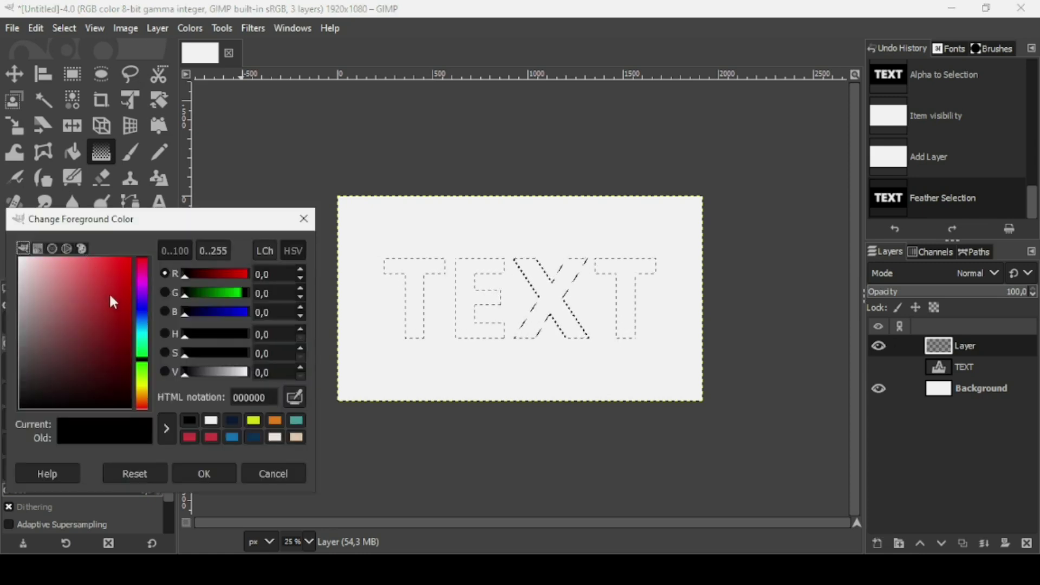
drag(42, 371, 14, 367)
click(198, 470)
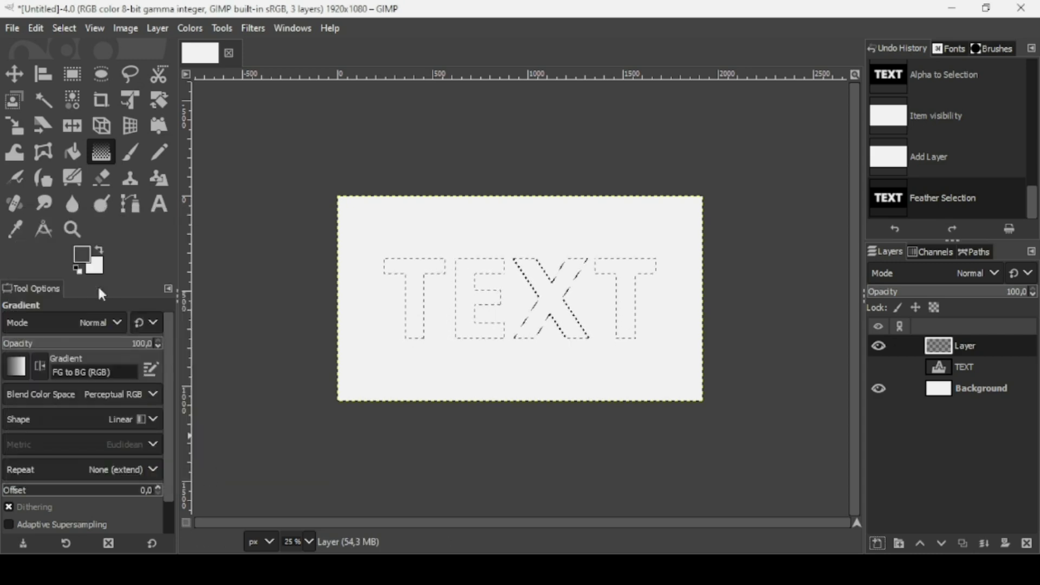
click(101, 265)
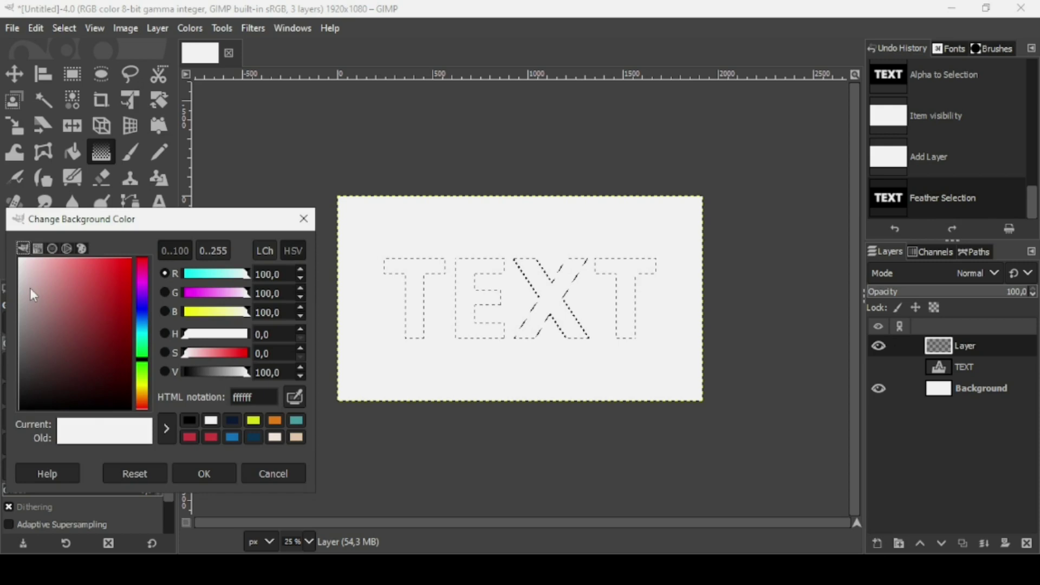
drag(26, 290, 16, 296)
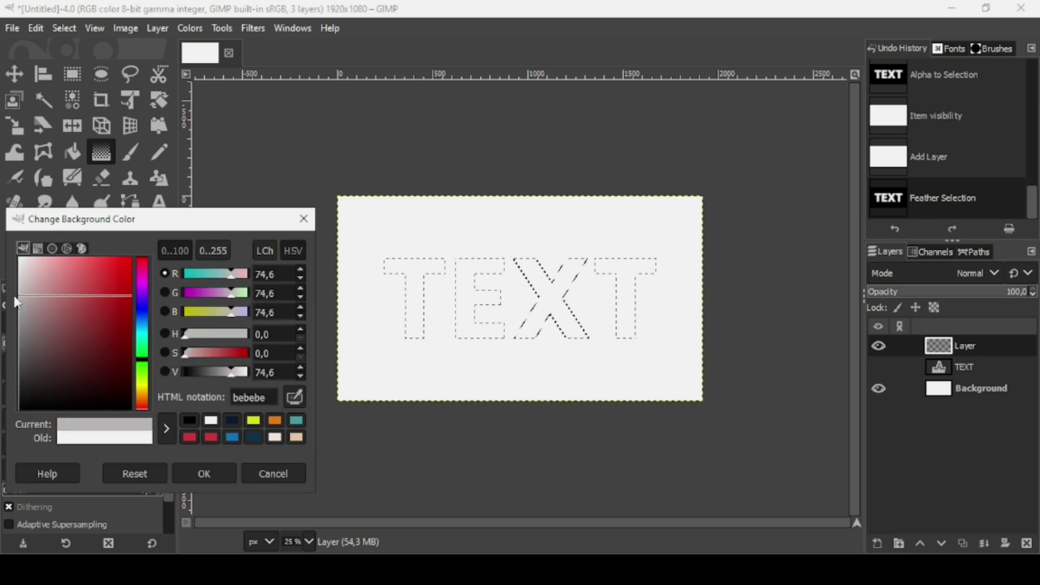
click(198, 473)
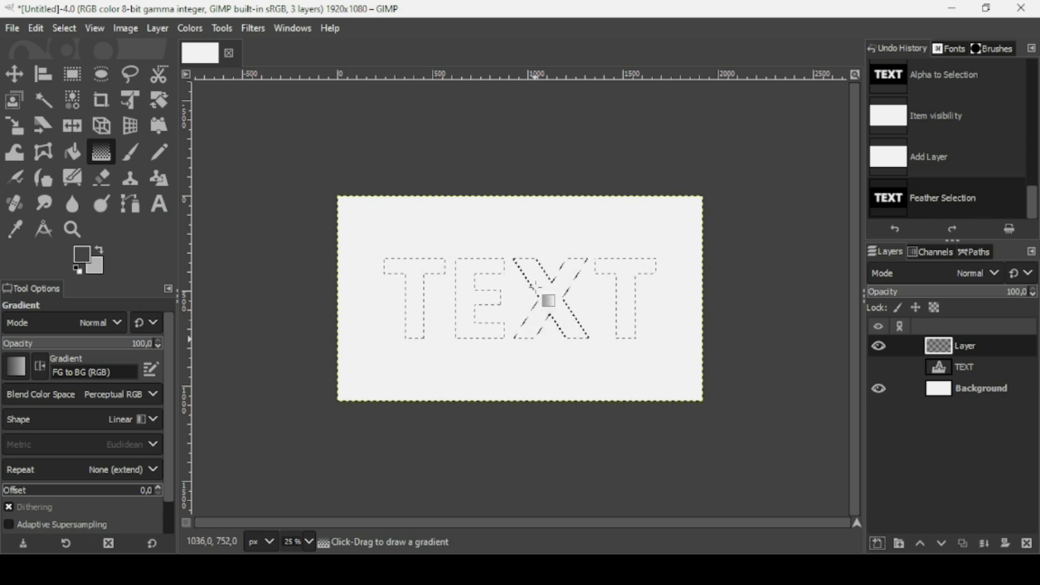
Step: Draw a reversed vertical grey gradient through the letters, from below them to above the canvas
drag(536, 340, 535, 258)
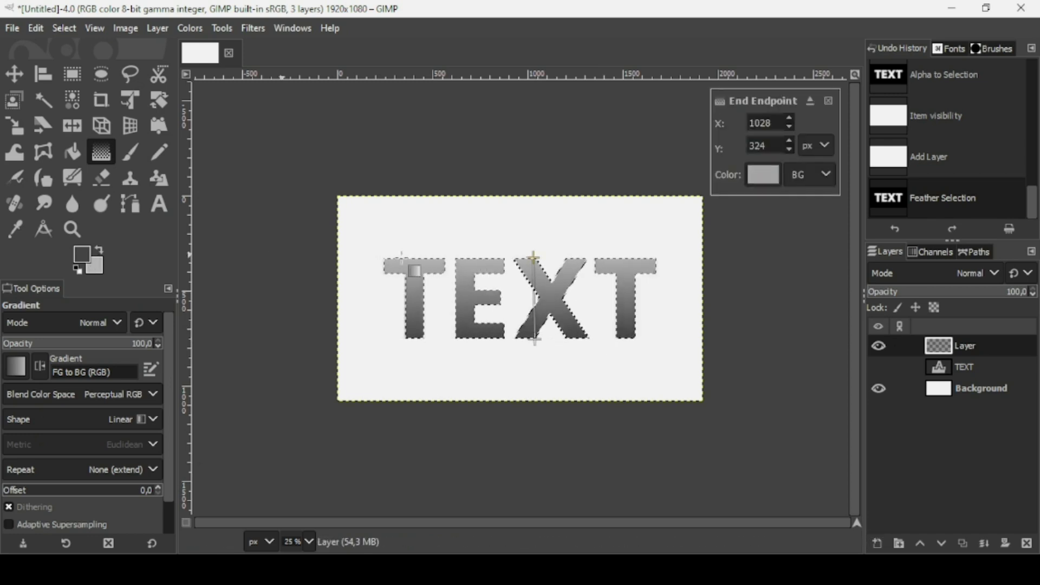
click(102, 251)
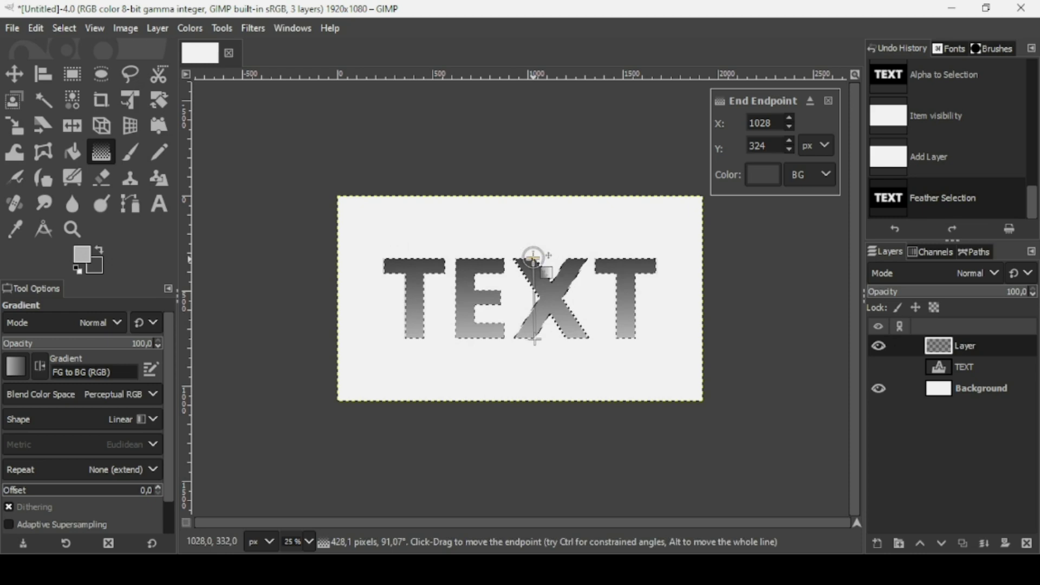
drag(534, 256, 533, 157)
click(535, 340)
drag(535, 347, 535, 363)
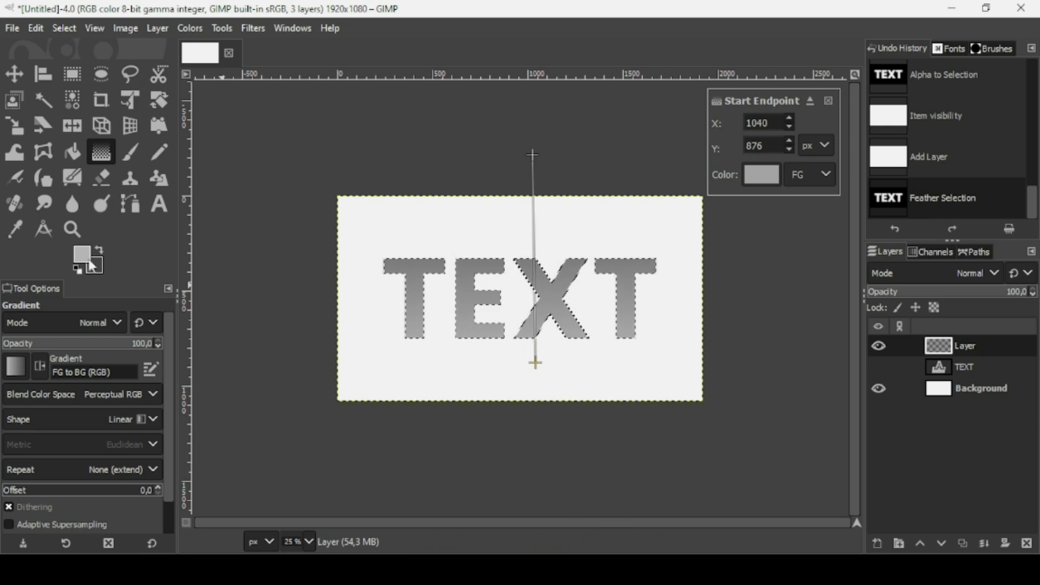
Step: Lighten the gradient's foreground grey to cacaca and commit it with the Move tool
click(89, 259)
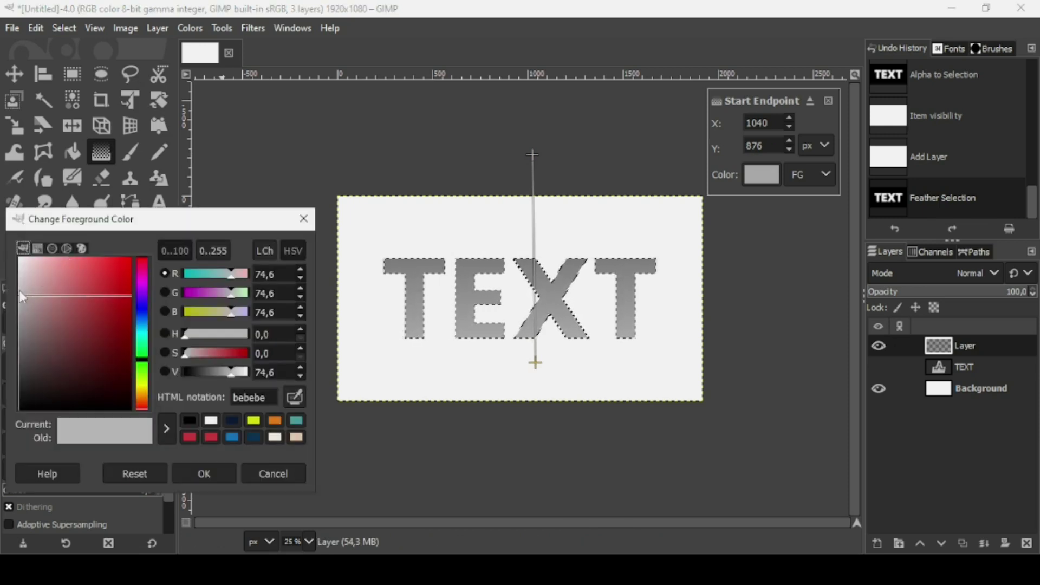
drag(19, 291, 17, 291)
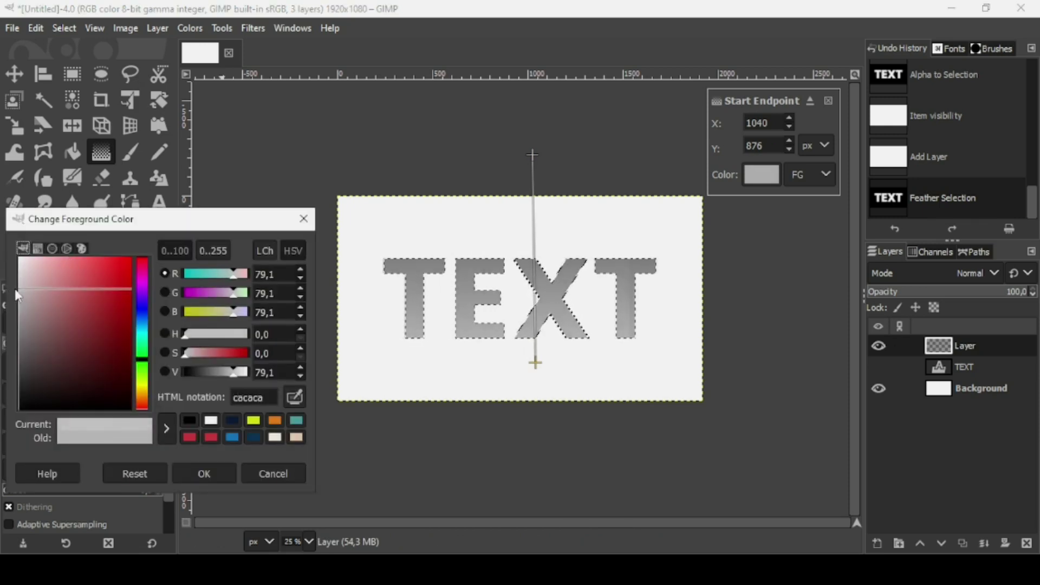
click(205, 474)
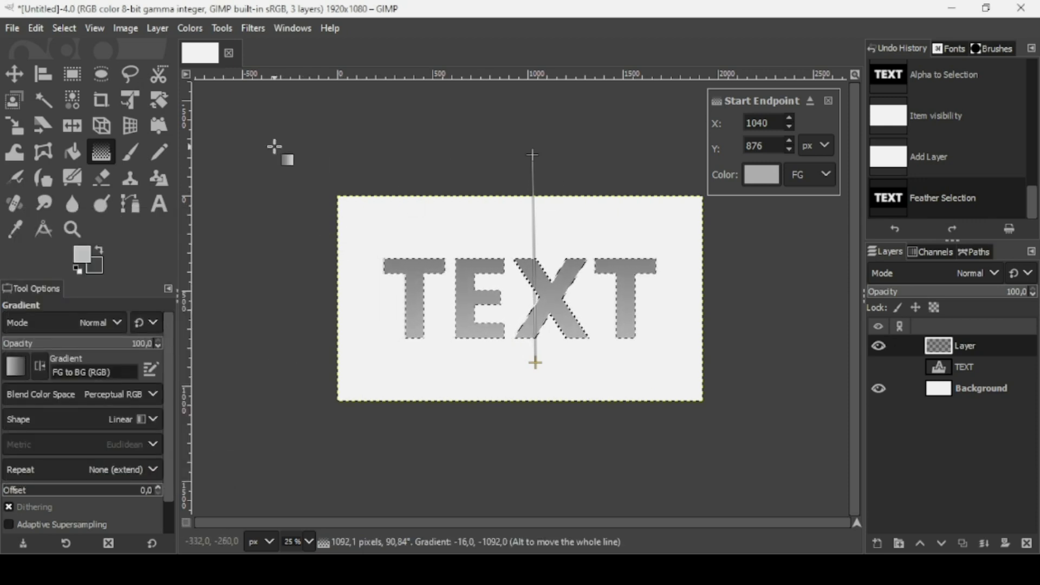
click(13, 74)
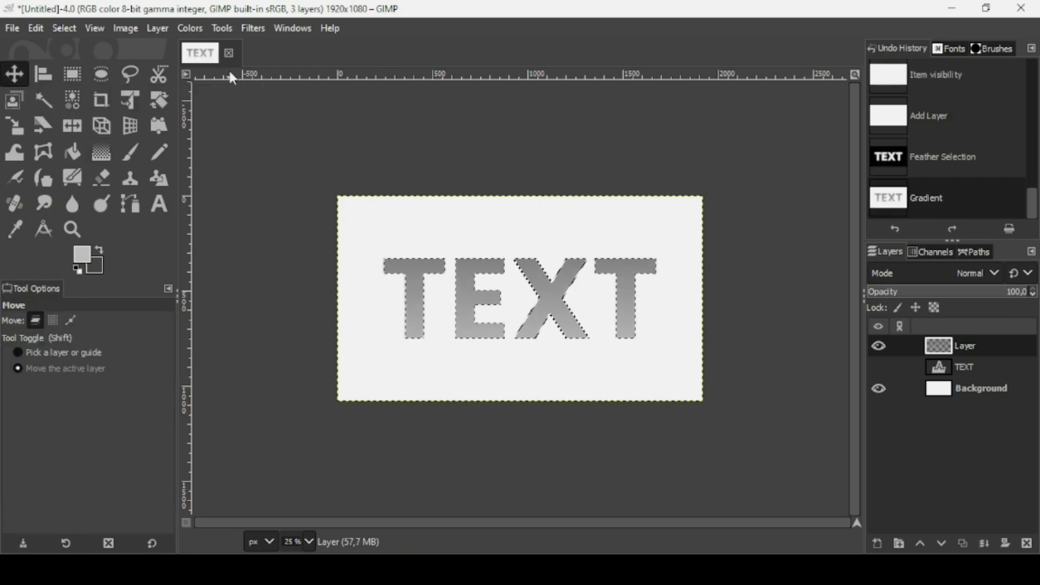
click(62, 28)
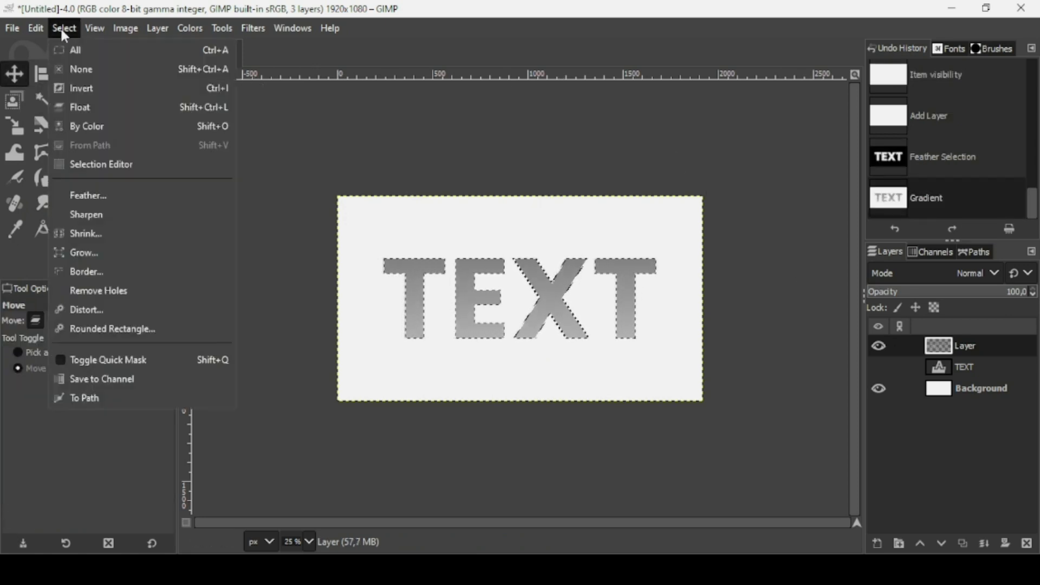
Step: Clear the selection and open the Distorts > Newsprint filter
click(70, 67)
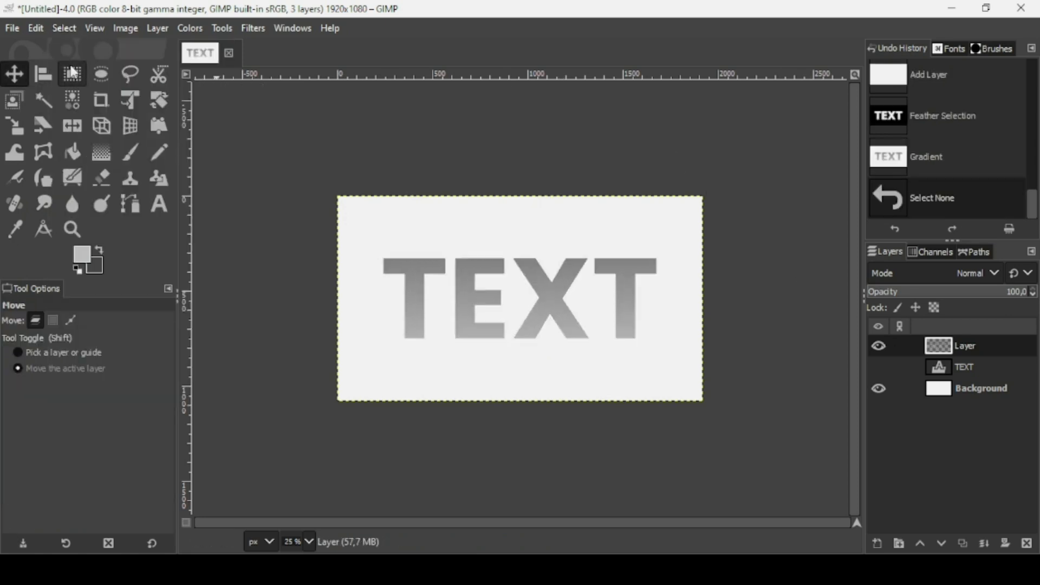
click(253, 29)
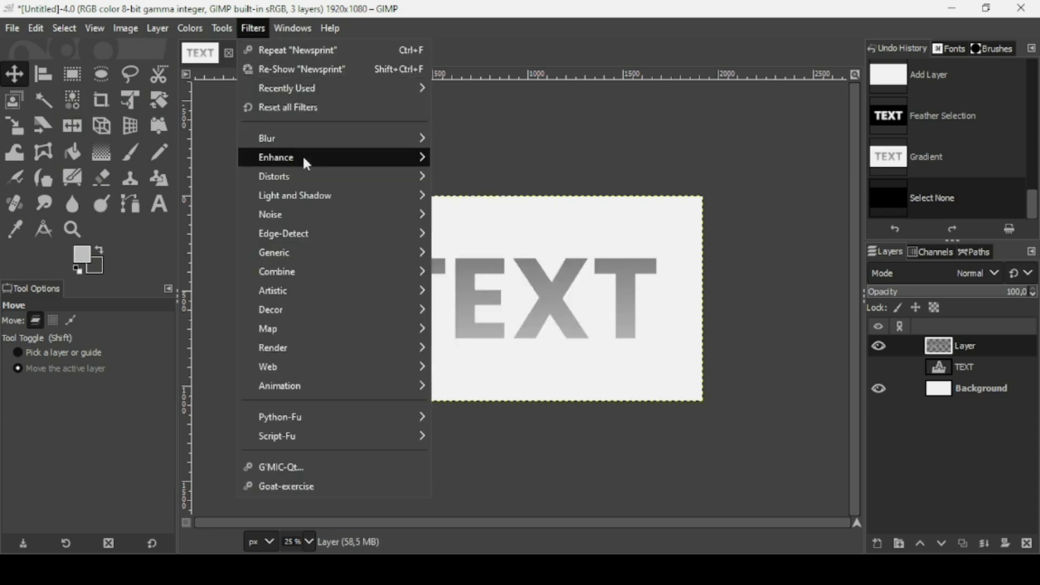
mouse_move(314, 184)
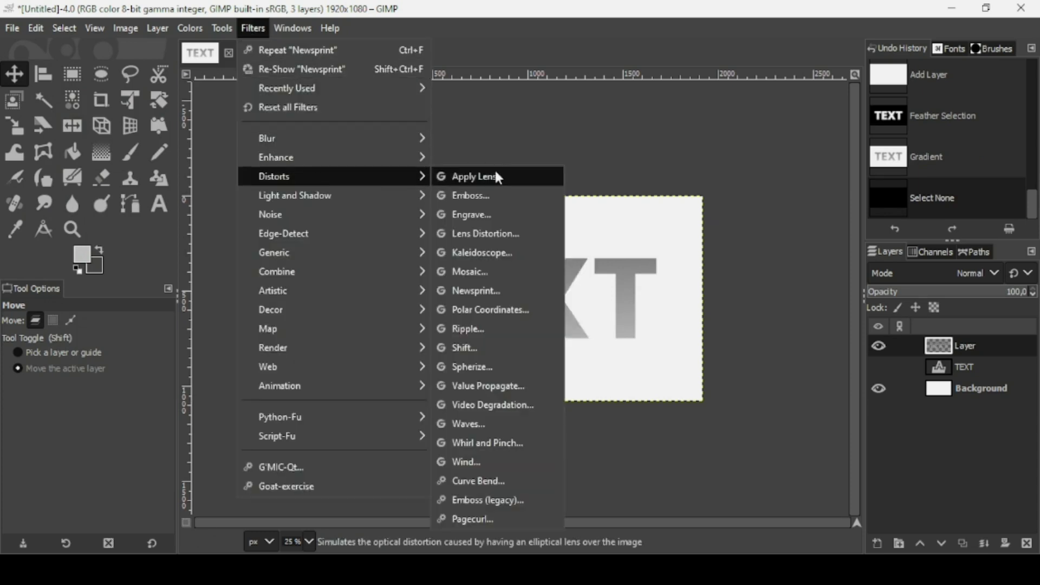
click(482, 290)
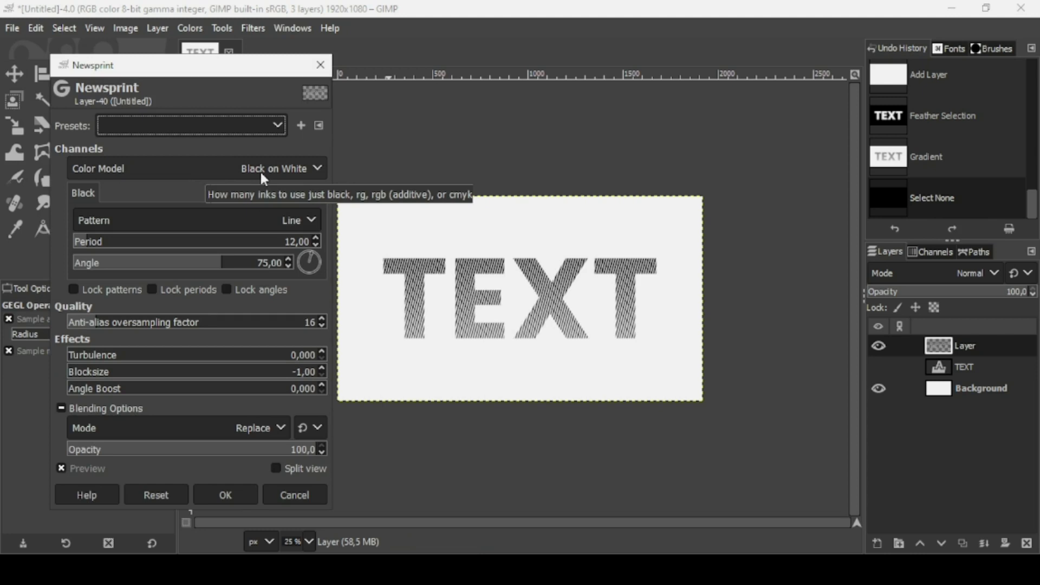
Step: Set the Newsprint colour model to Black on White
click(302, 171)
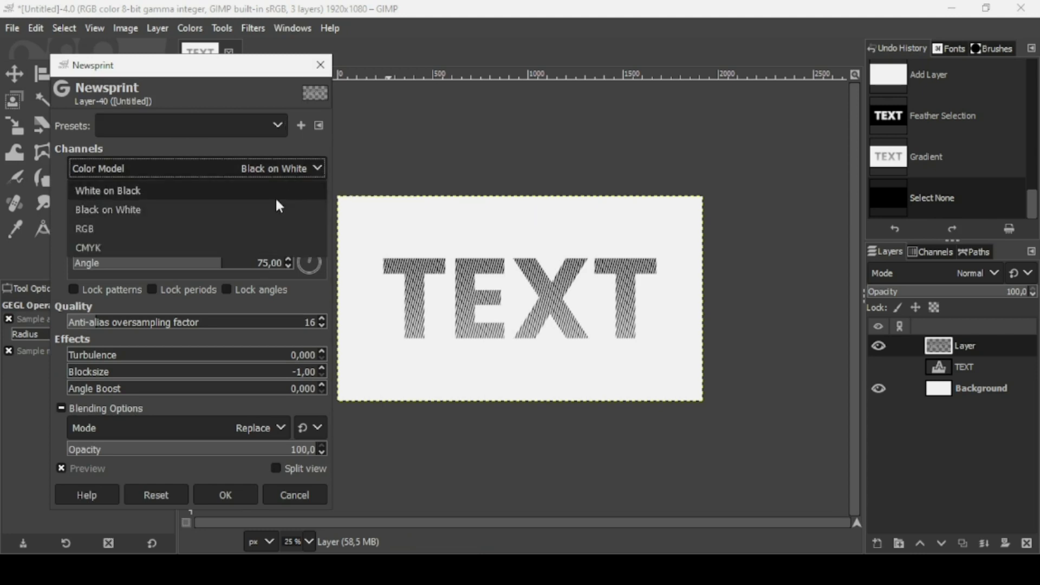
click(276, 195)
click(278, 168)
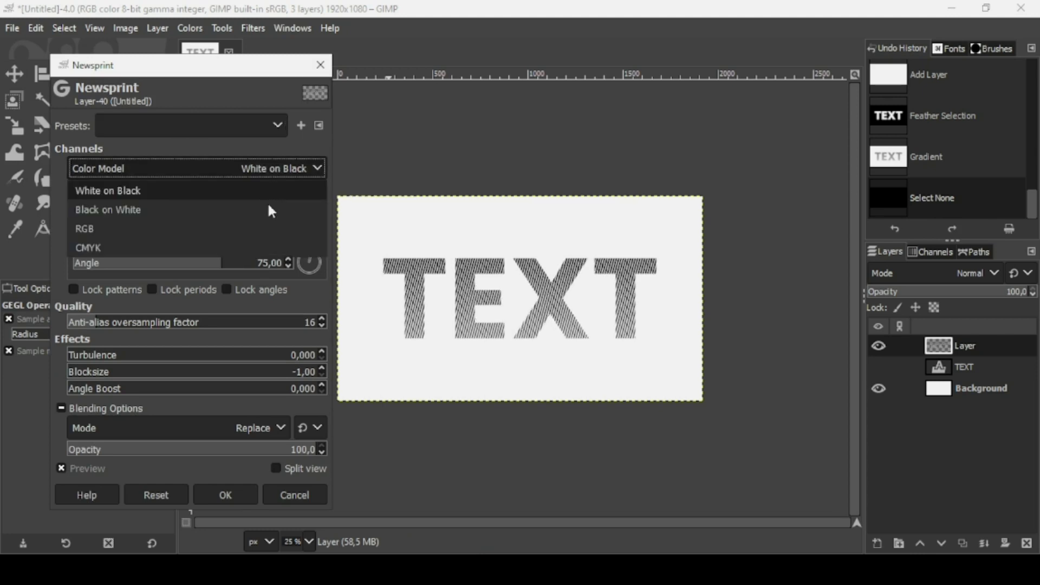
click(269, 205)
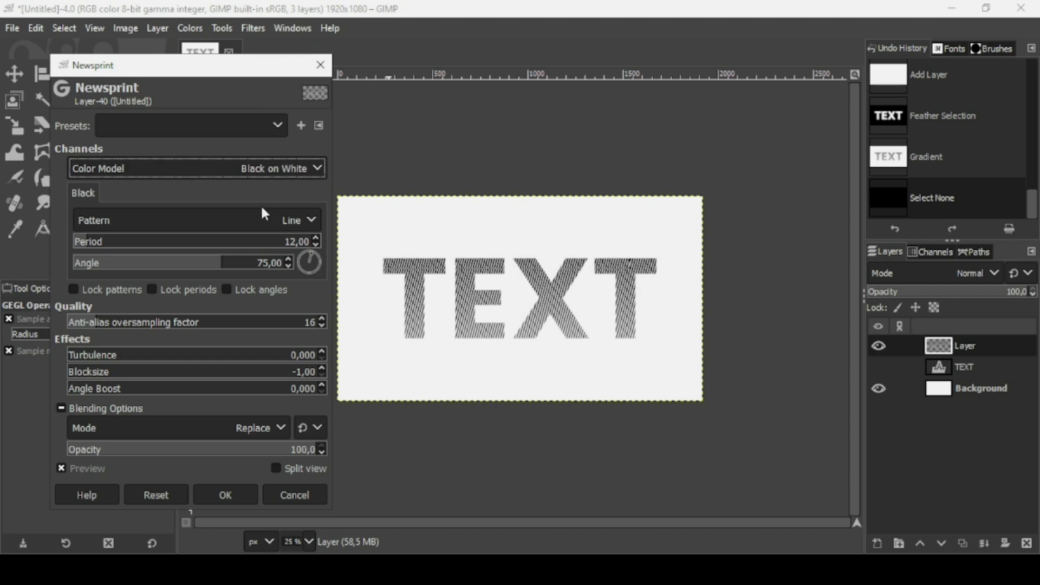
click(283, 221)
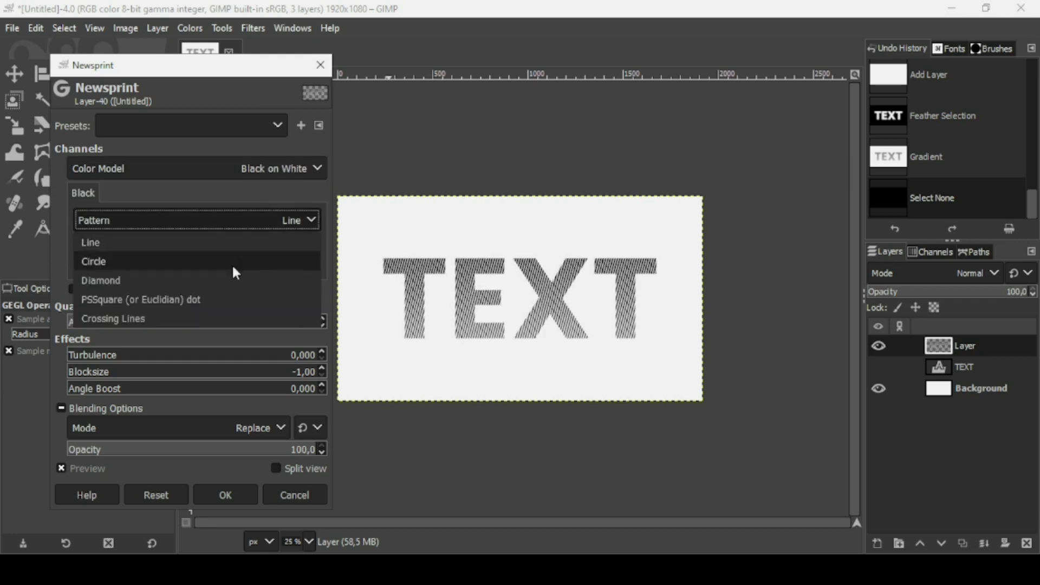
Step: Apply Newsprint with the Circle pattern and a dot period of 15.38
click(232, 262)
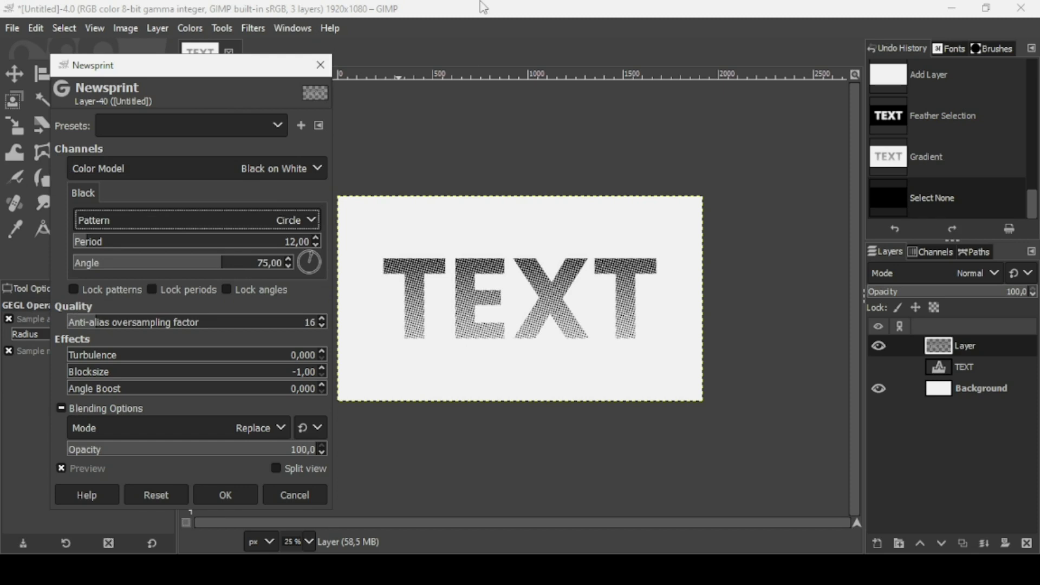
scroll(477, 315, up, 1)
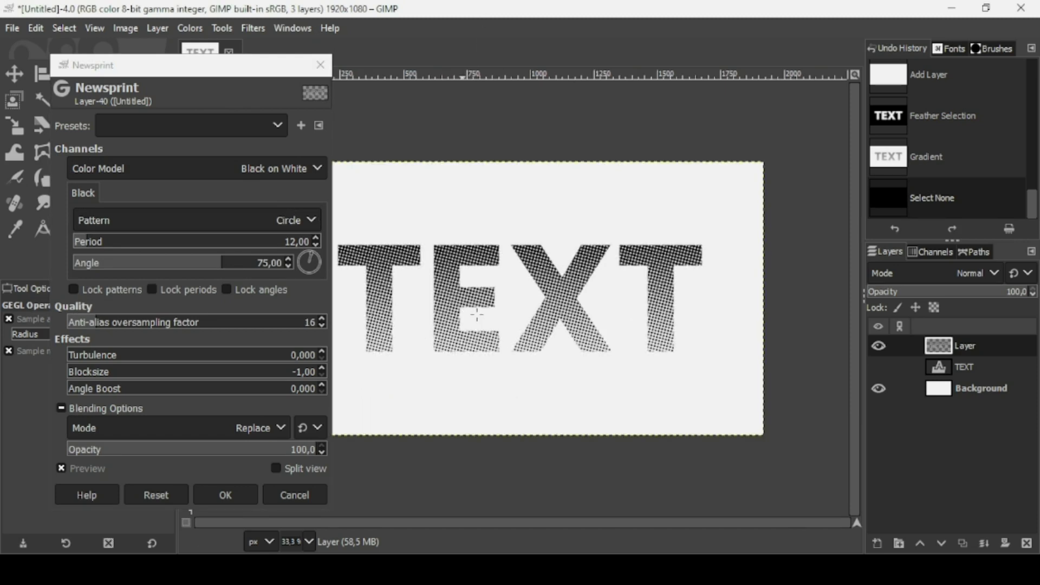
scroll(478, 315, up, 1)
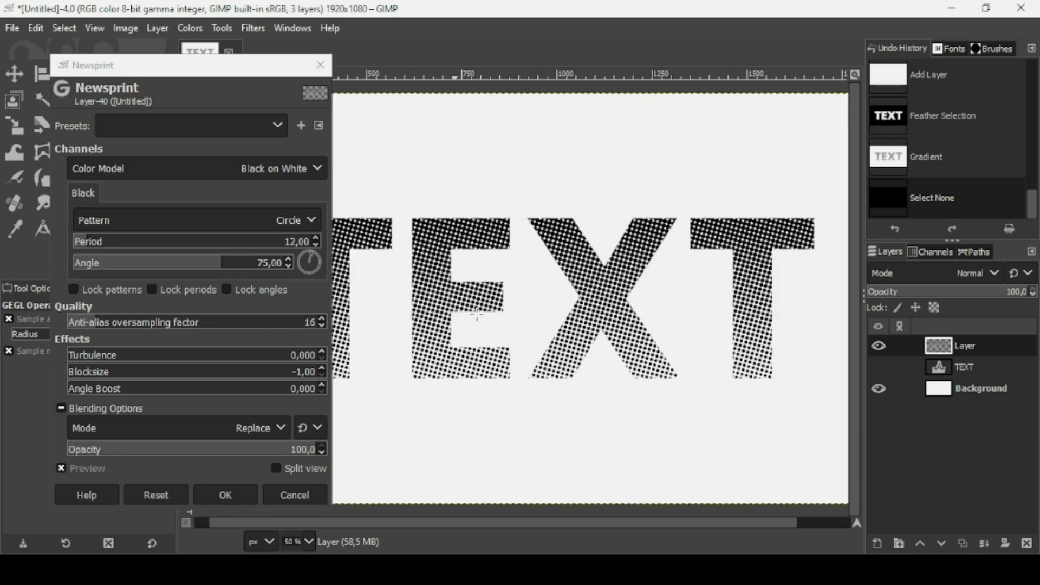
click(92, 244)
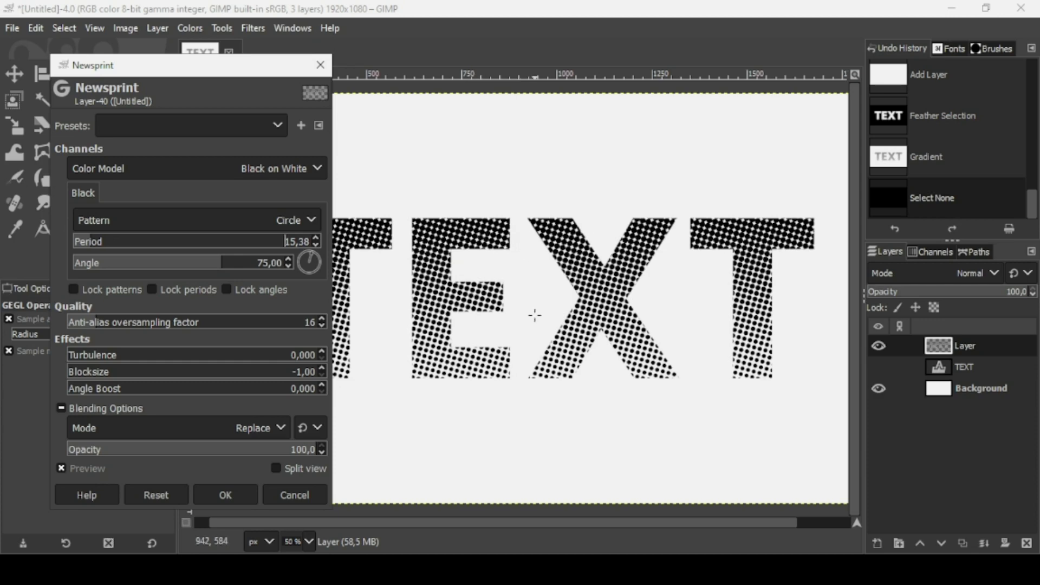
click(596, 6)
key(minus)
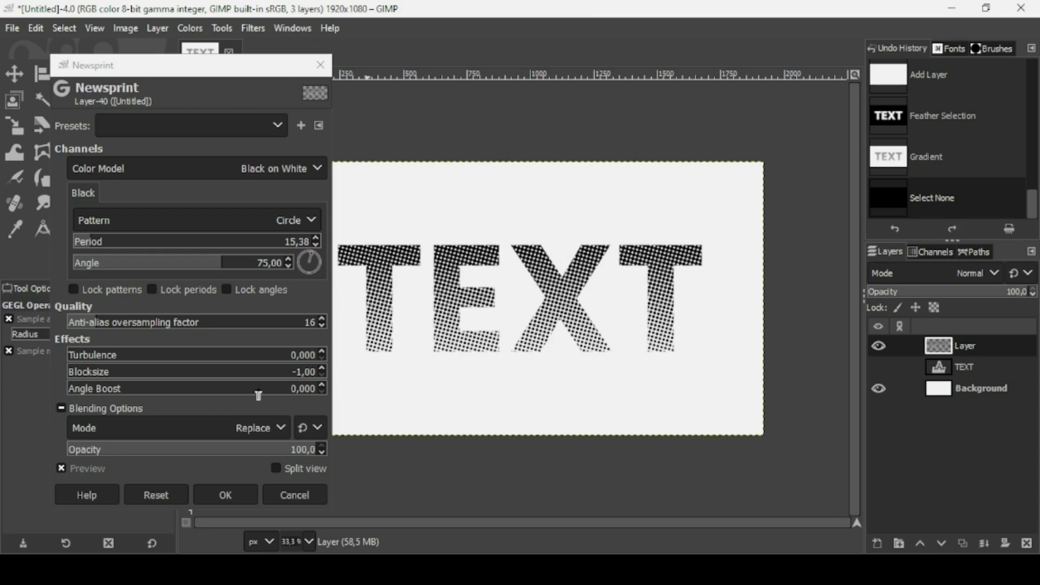
click(226, 495)
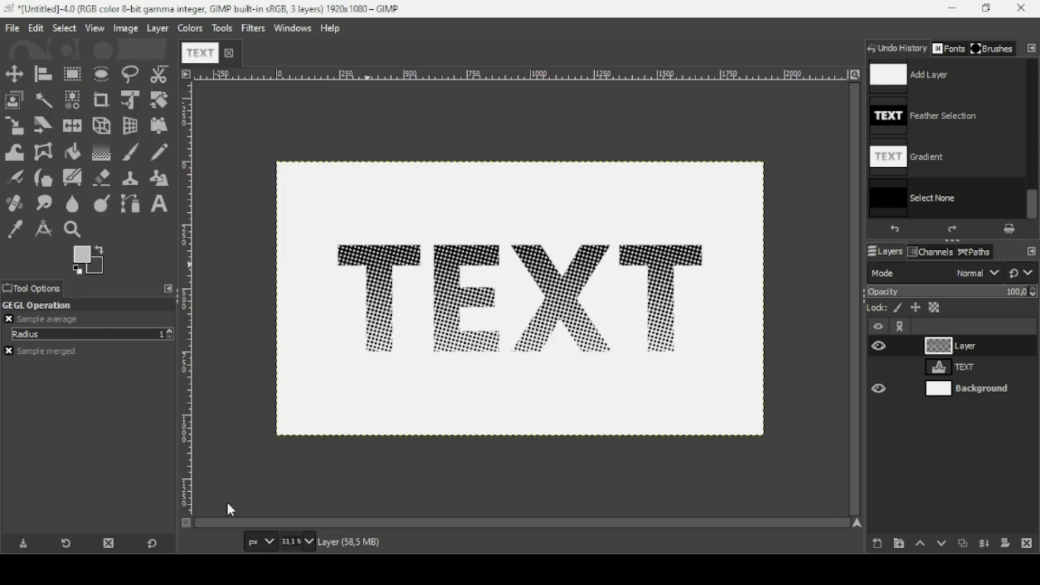
Step: Fill the Background layer with blue 298dc1
click(946, 396)
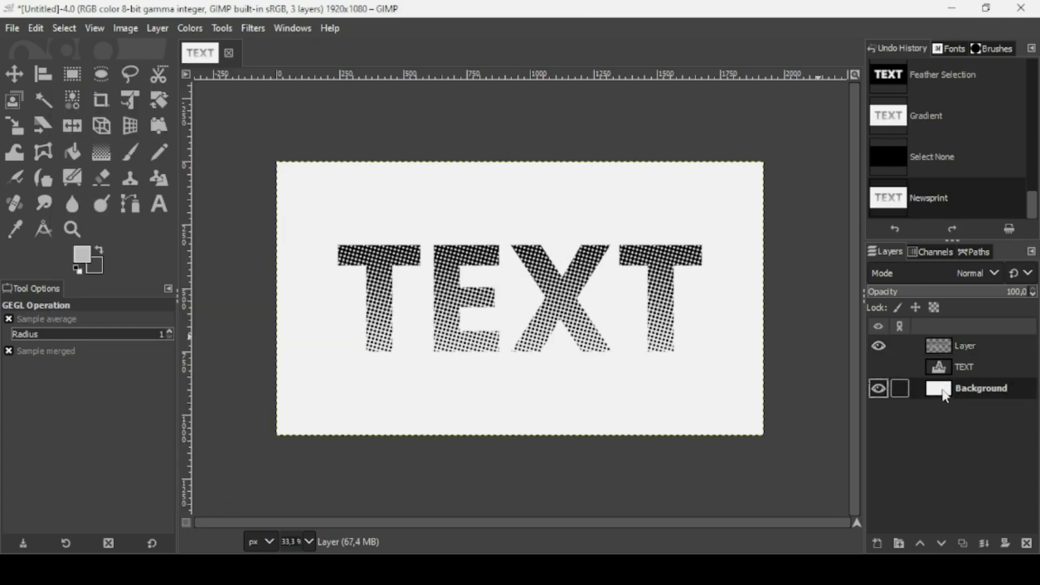
click(83, 253)
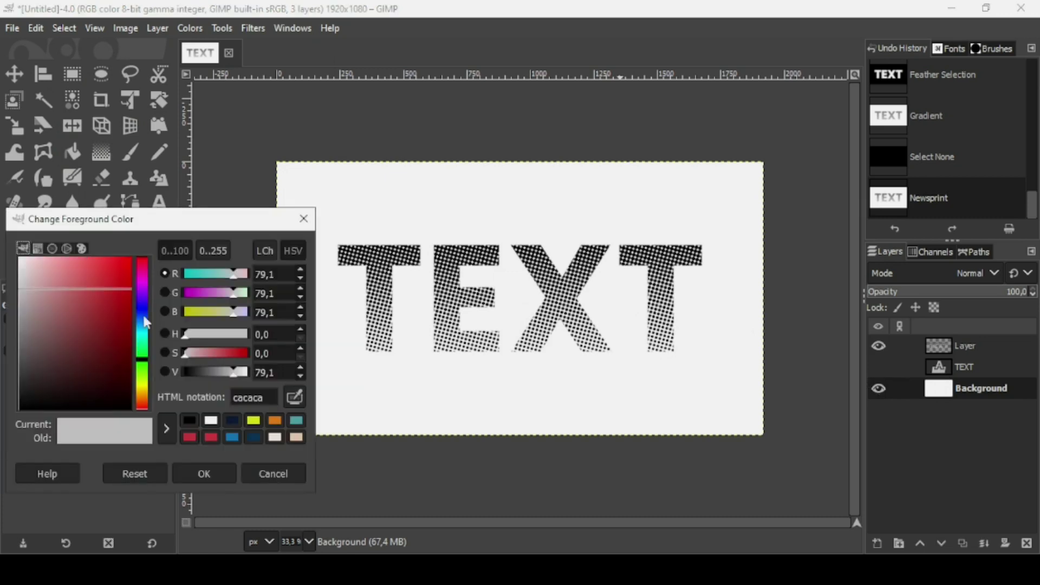
click(143, 331)
drag(115, 277, 508, 264)
click(209, 475)
Step: Hide and re-show the halftone layer to check the blue background
click(938, 345)
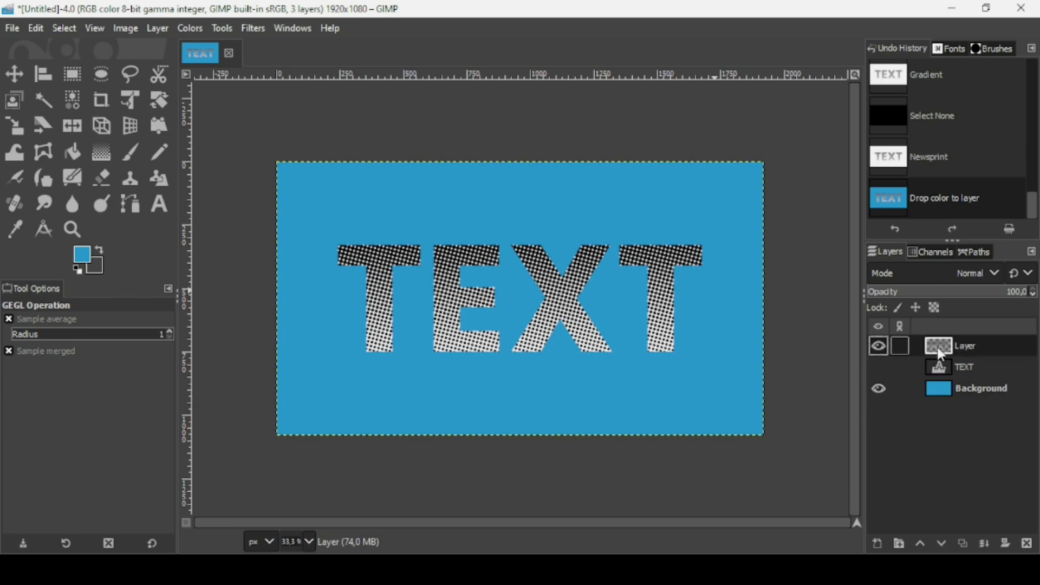
click(878, 347)
click(879, 350)
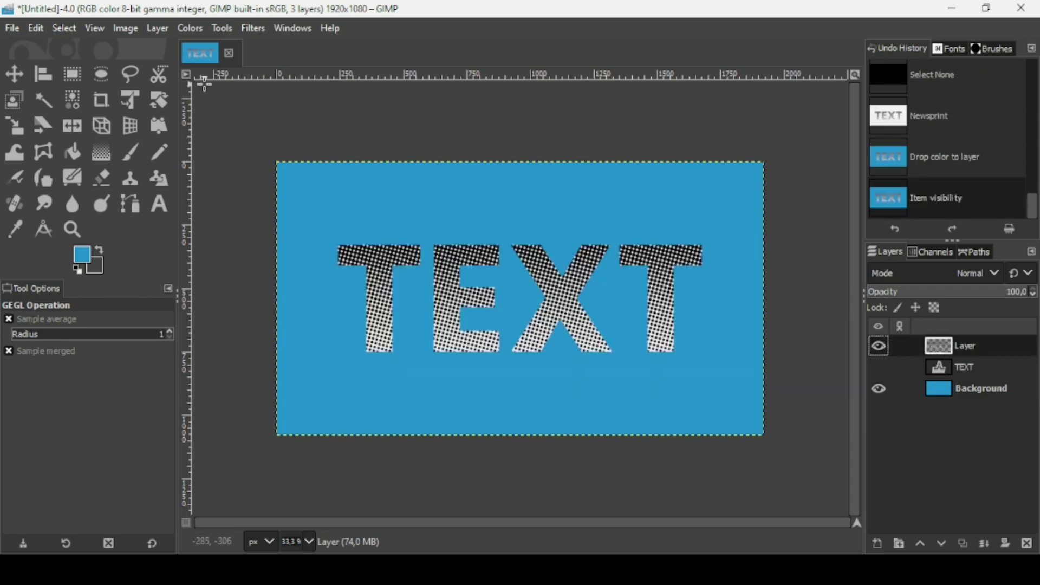
Step: Open Color to Alpha on the halftone layer to preview removing white over the blue
click(163, 29)
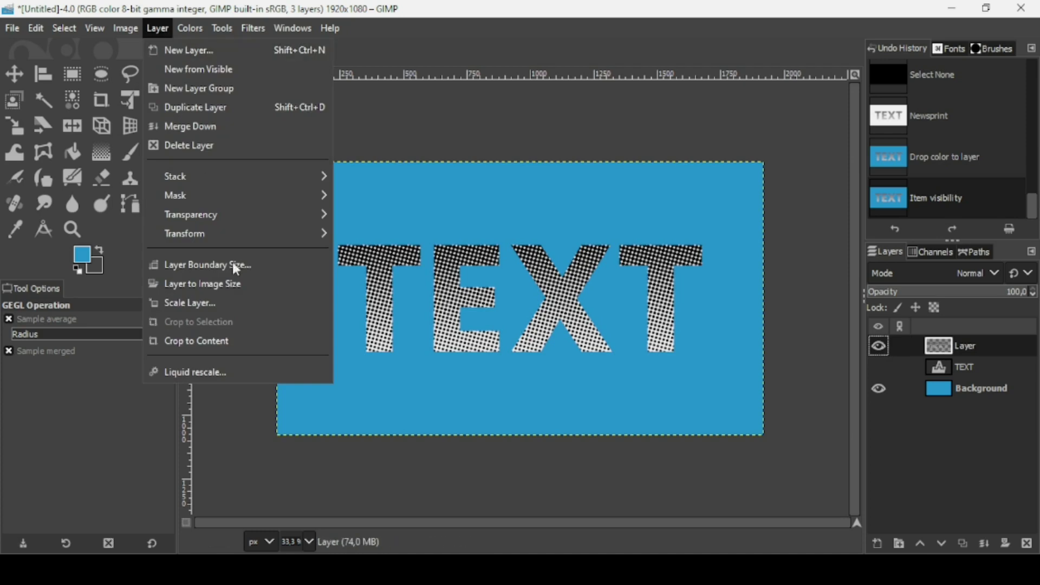
mouse_move(228, 224)
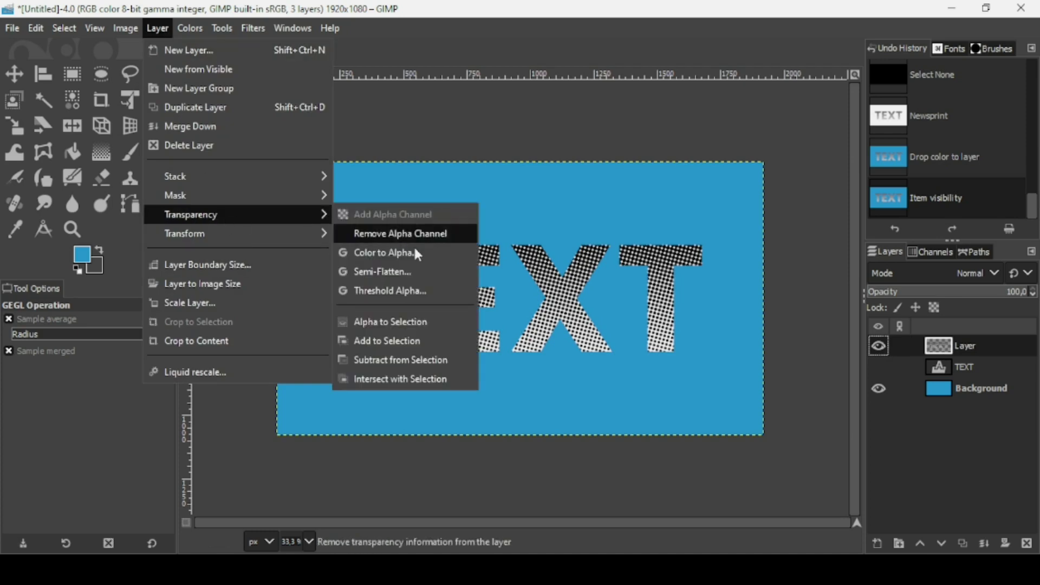
click(428, 253)
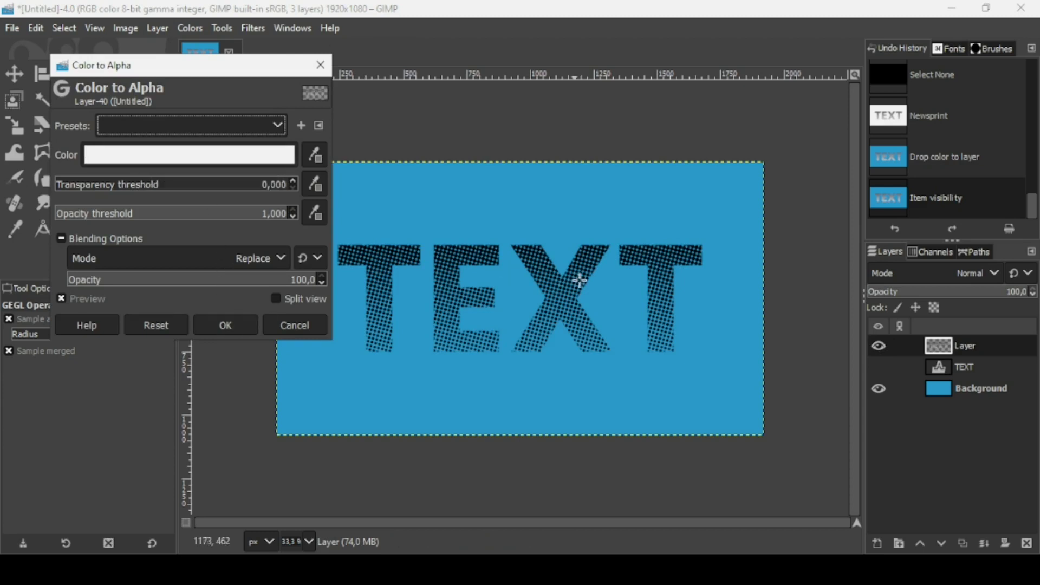
Step: Confirm white-to-transparent, then add a 'Visible' layer on top merging dots and blue background
click(227, 327)
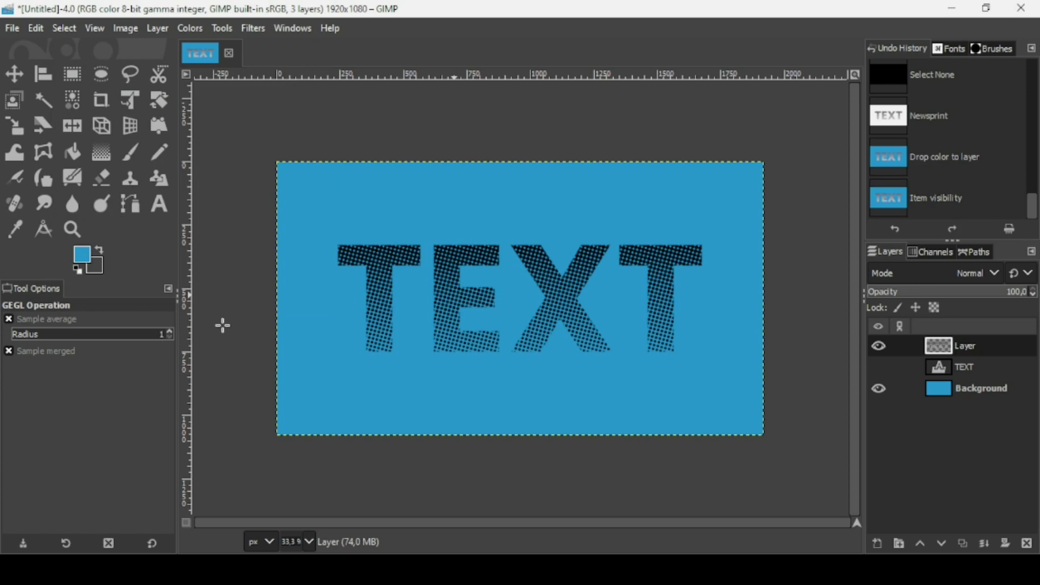
right_click(948, 355)
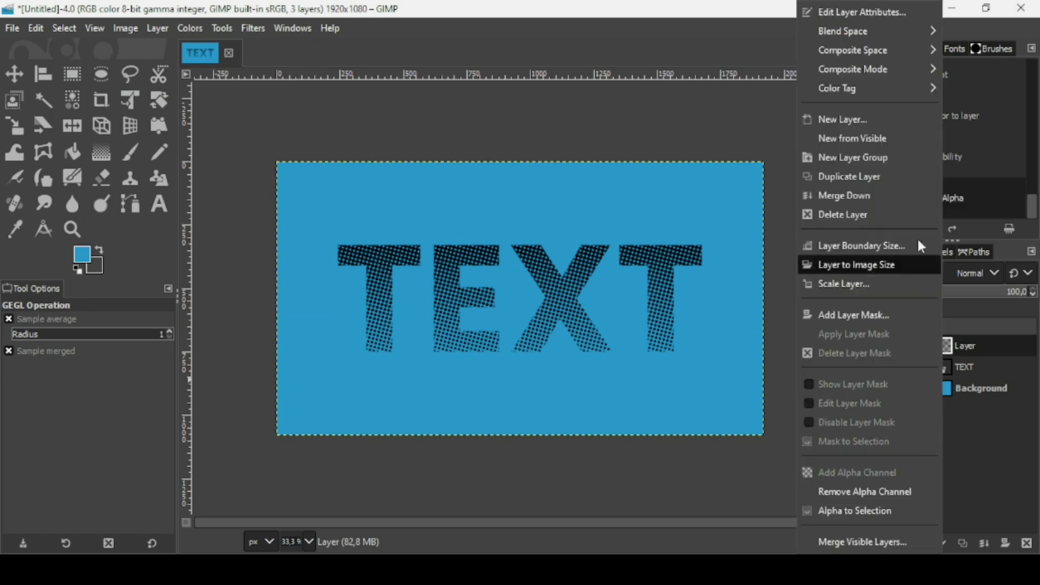
click(900, 139)
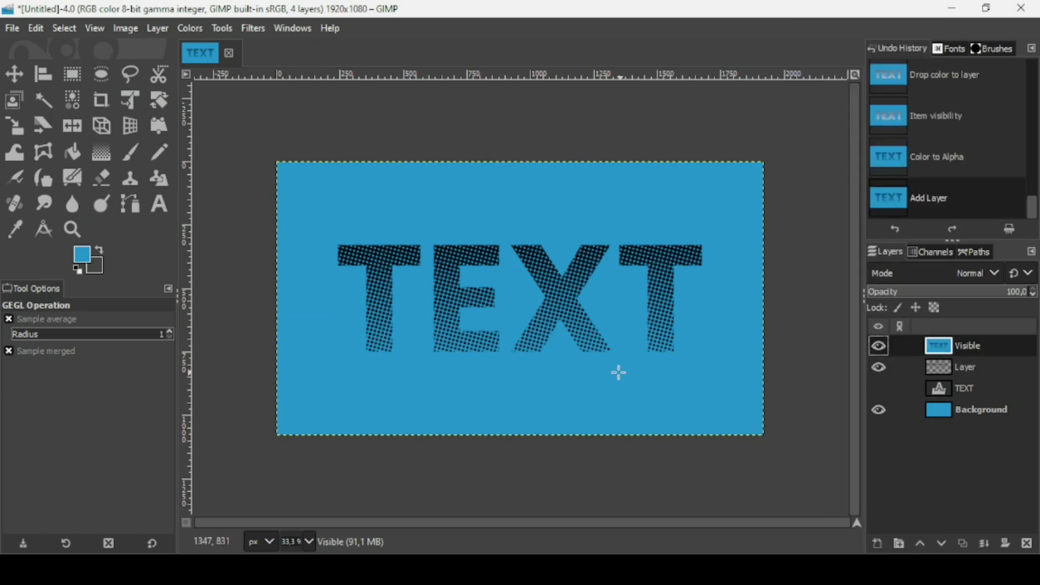